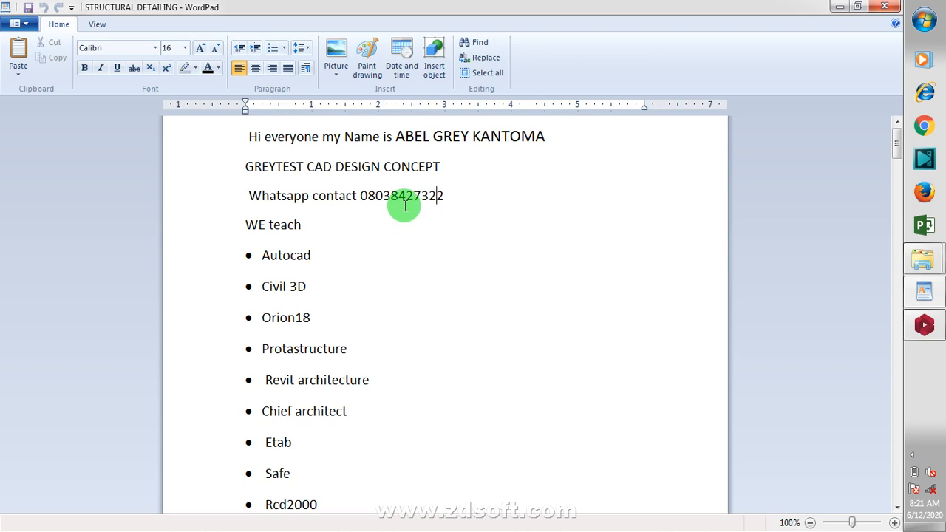
# - Review the introduction, the list of taught programs and the Facebook page line in the structural detailing document
pyautogui.click(379, 255)
pyautogui.scroll(-3, 383, 256)
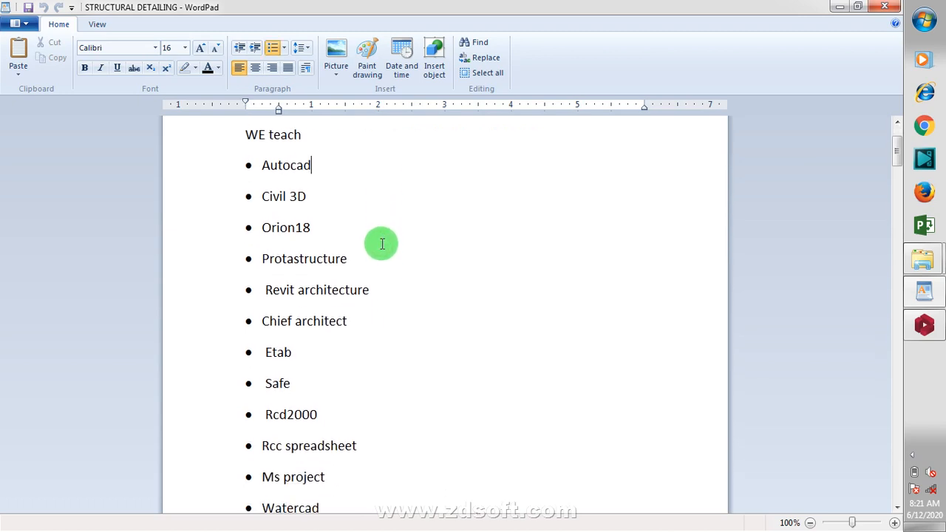
pyautogui.scroll(1, 371, 191)
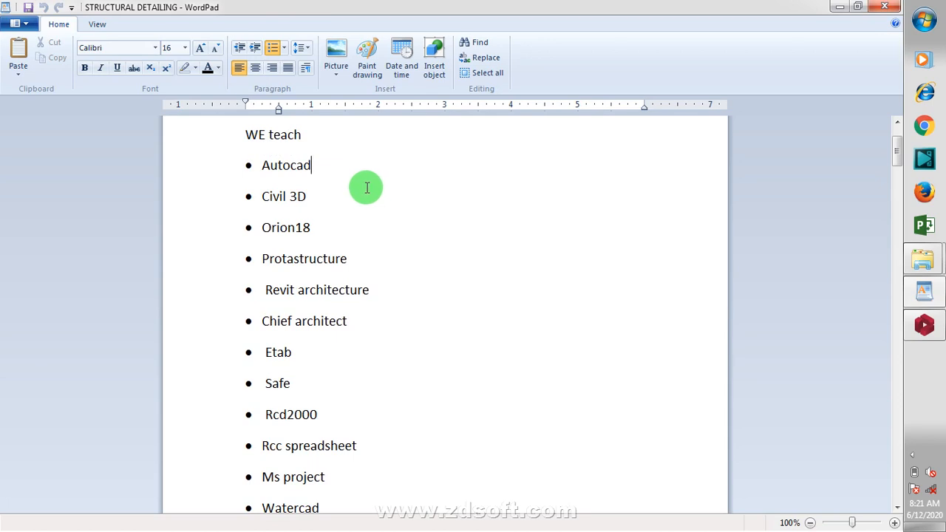
pyautogui.scroll(-4, 360, 193)
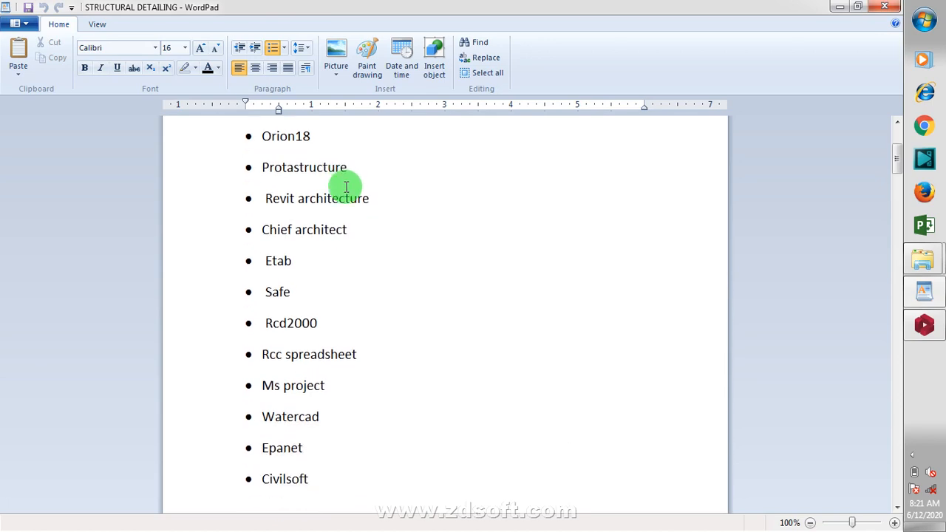
pyautogui.scroll(4, 355, 205)
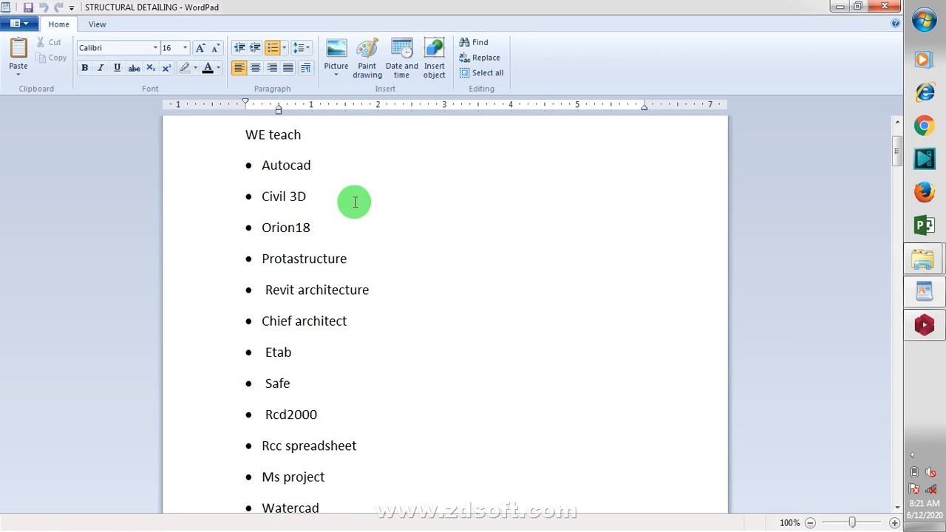
pyautogui.scroll(-3, 354, 202)
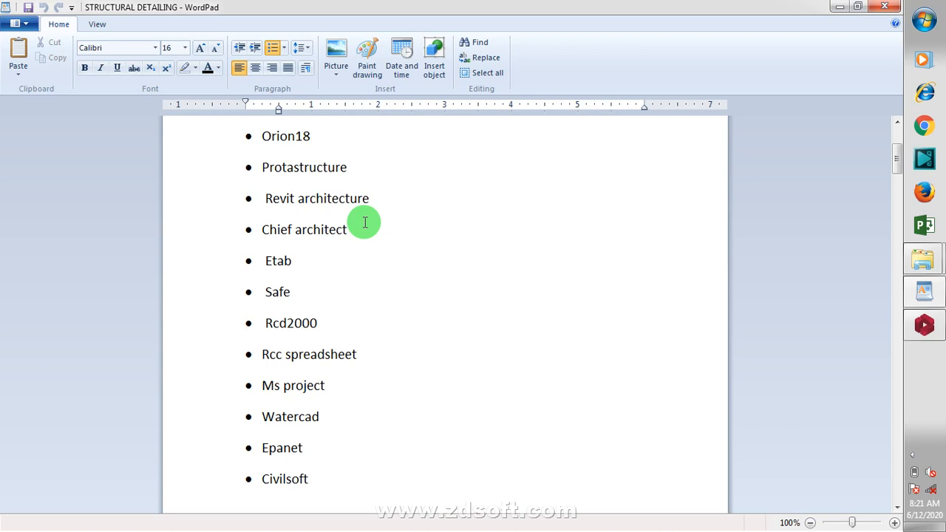
pyautogui.scroll(5, 364, 222)
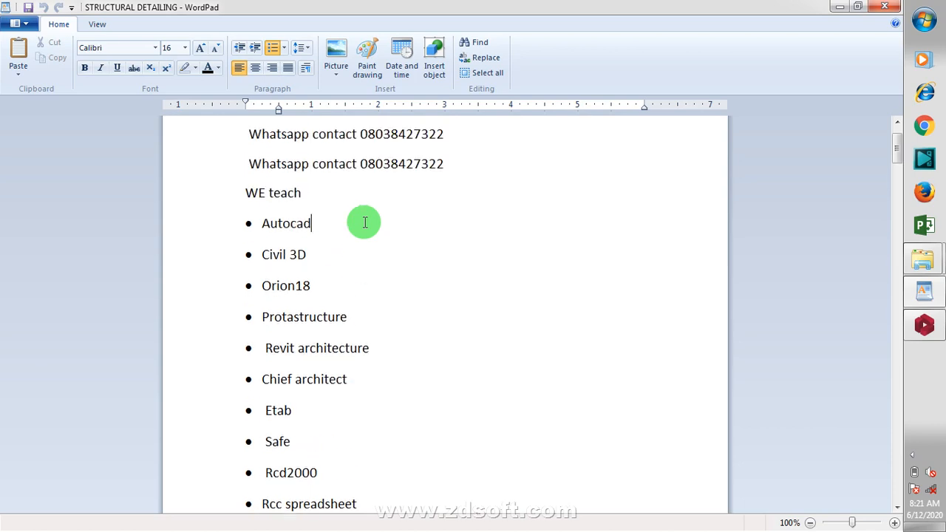
pyautogui.scroll(-8, 364, 221)
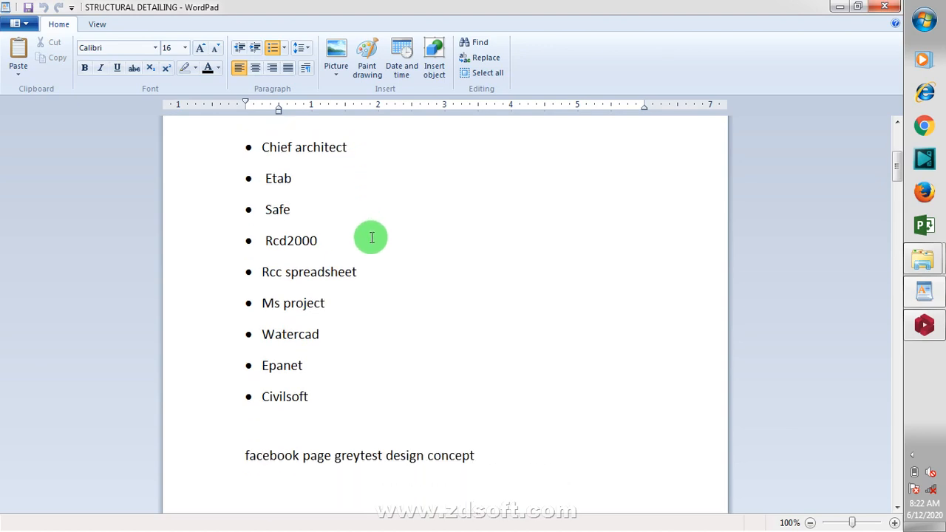
pyautogui.click(339, 449)
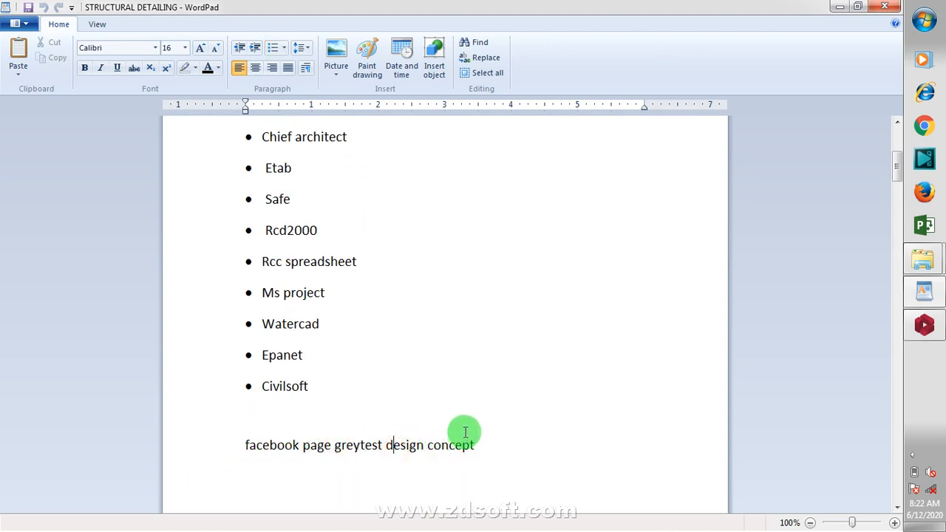
pyautogui.scroll(8, 400, 303)
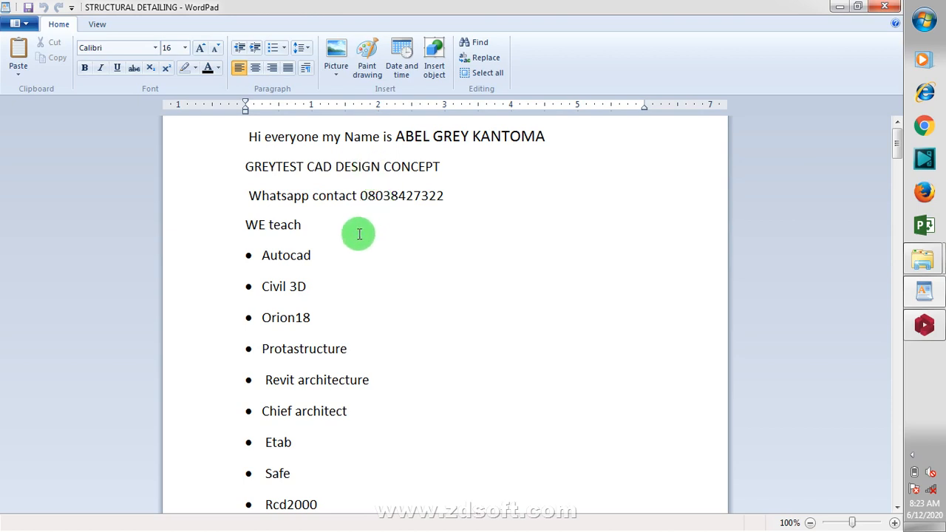
pyautogui.click(319, 256)
pyautogui.scroll(-2, 321, 266)
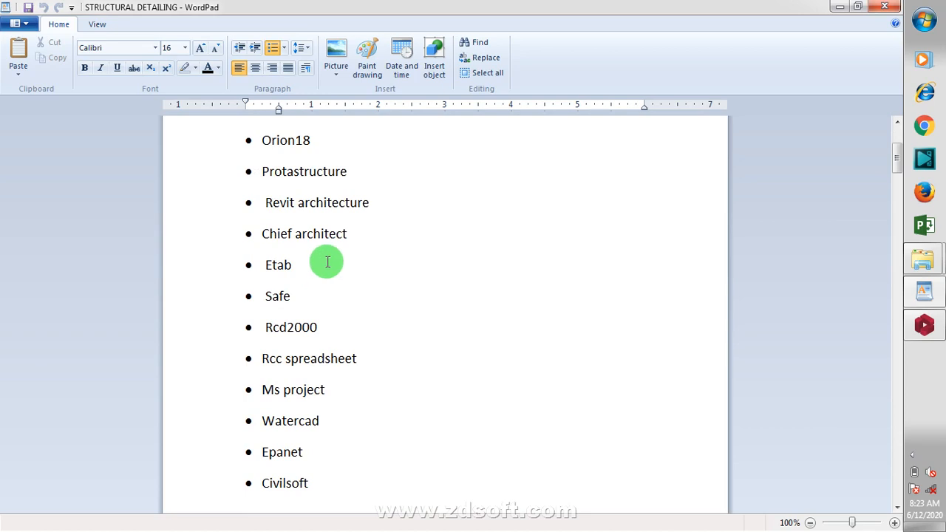
pyautogui.scroll(-1, 327, 259)
pyautogui.scroll(3, 328, 257)
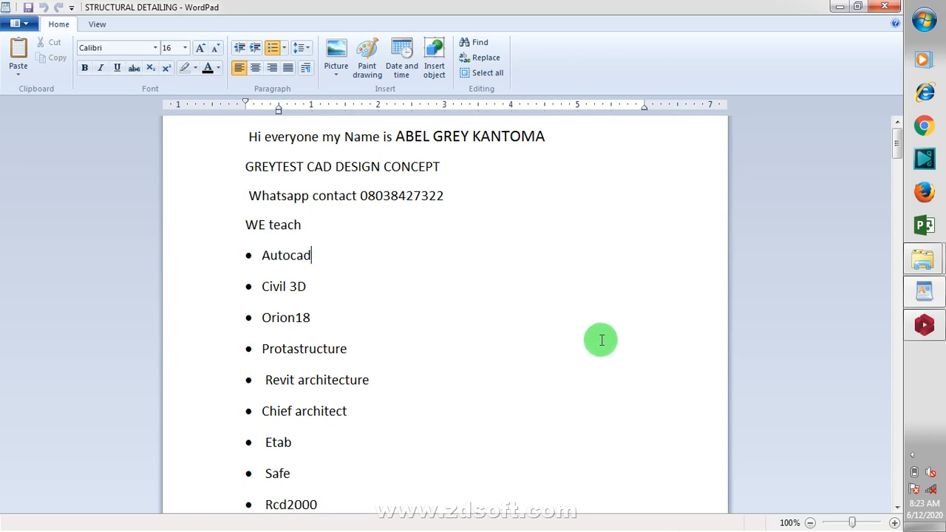
# - Switch to ProtaStructure, bring the whole Storey 1 plan into view and close the axis properties
pyautogui.moveTo(923, 326)
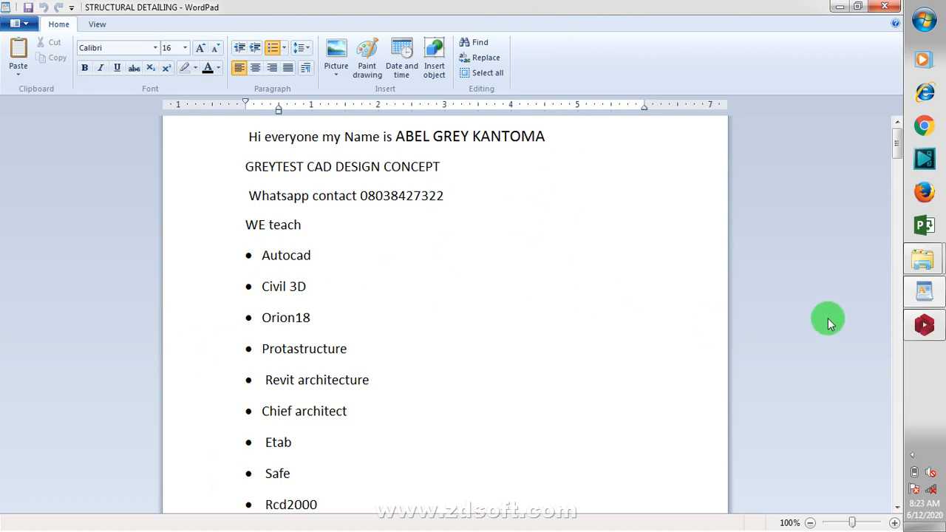
pyautogui.click(924, 326)
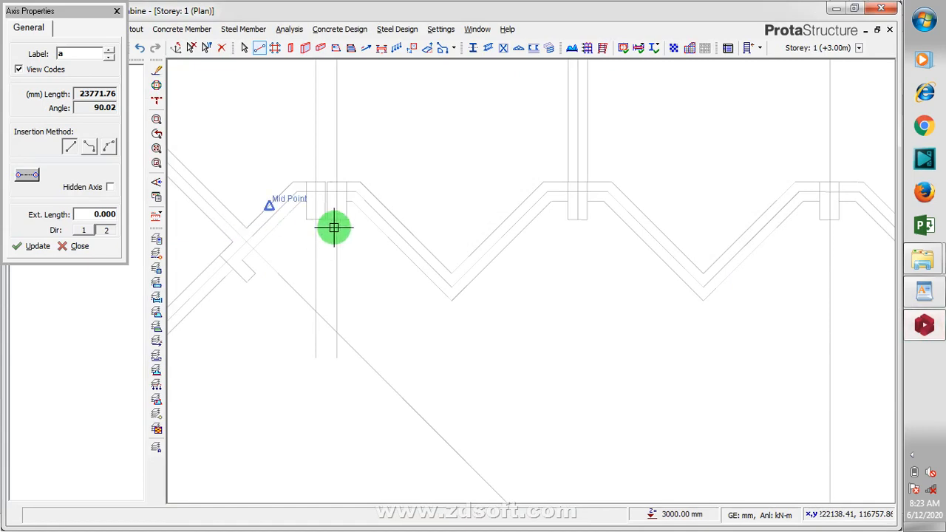
pyautogui.scroll(-4, 462, 329)
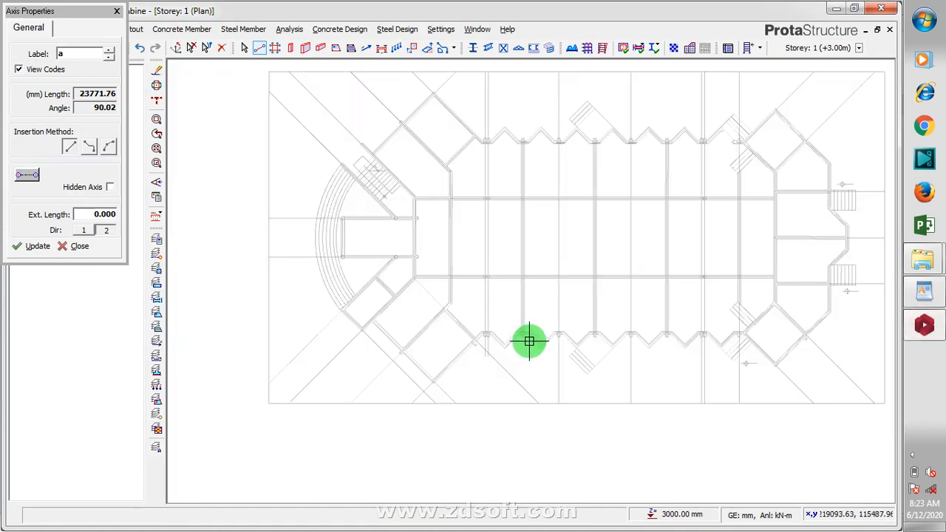
pyautogui.scroll(-2, 505, 291)
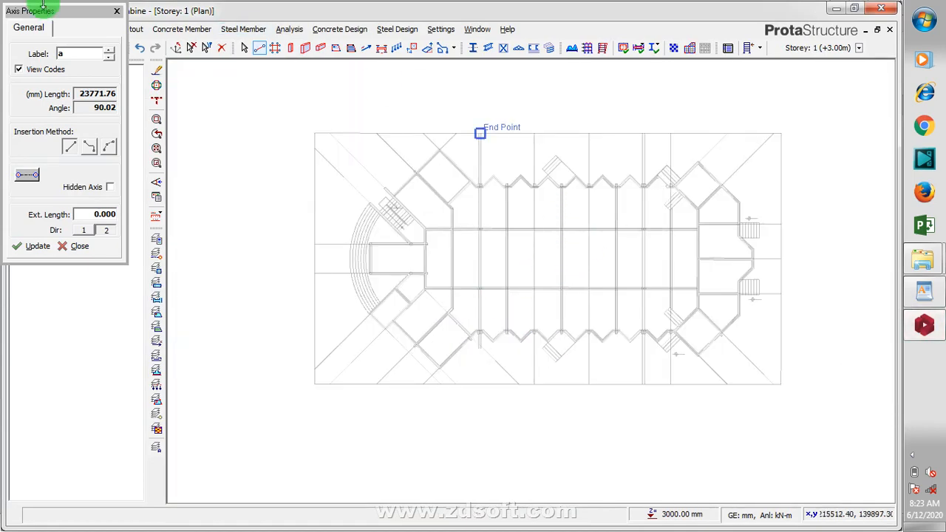
pyautogui.click(117, 9)
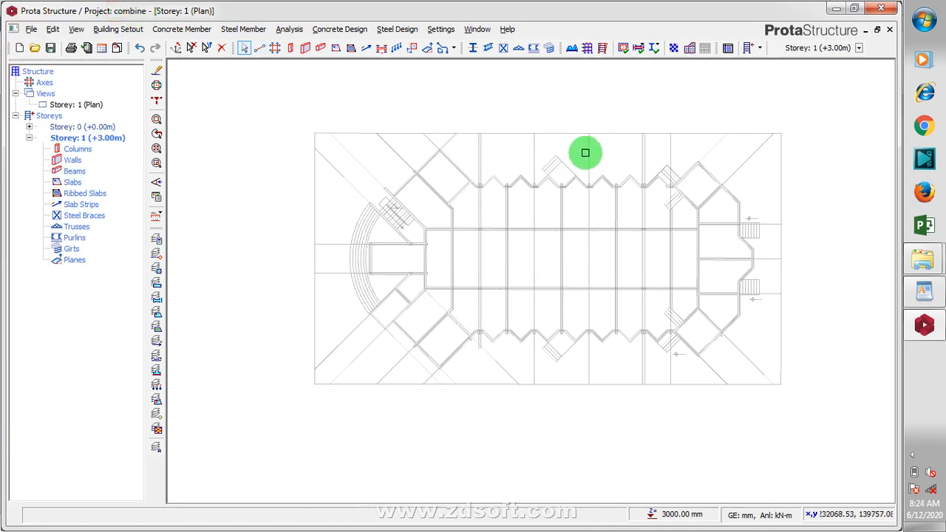
# - Generate an orthogonal axis grid from a point below the plan, with labels A and 1, spacings 5000*3 and extensions 2000 in both directions
pyautogui.click(272, 48)
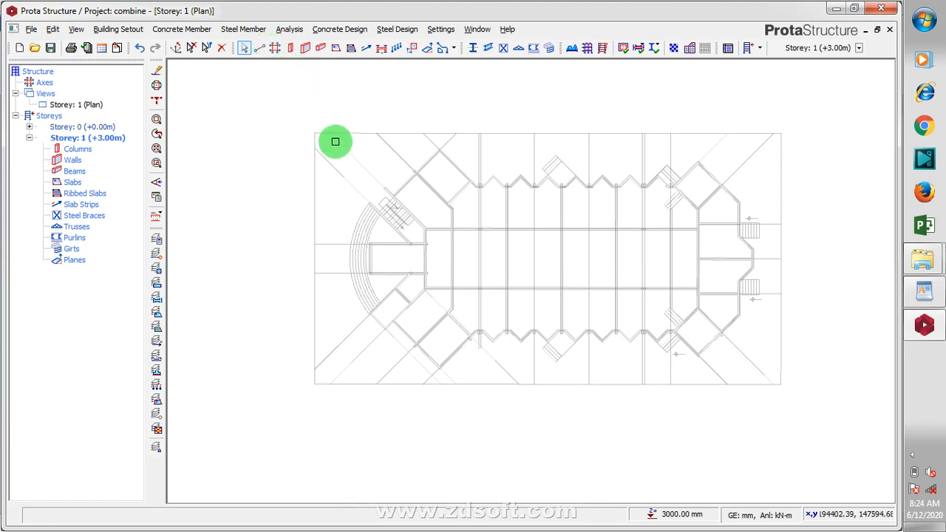
pyautogui.click(273, 47)
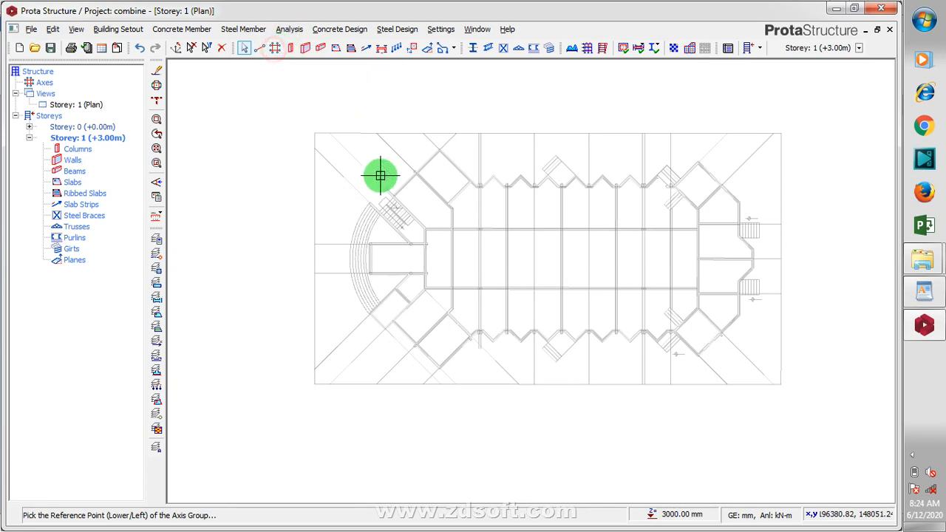
pyautogui.click(497, 415)
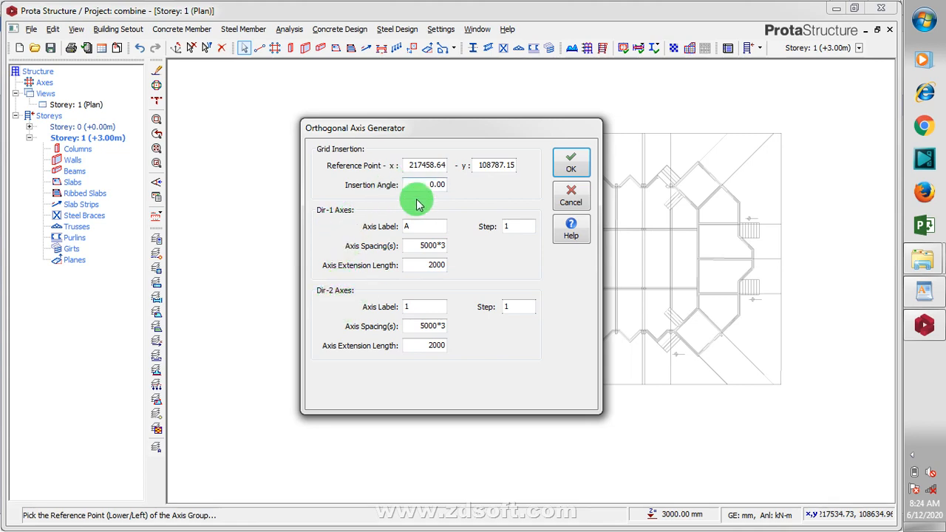
pyautogui.click(571, 167)
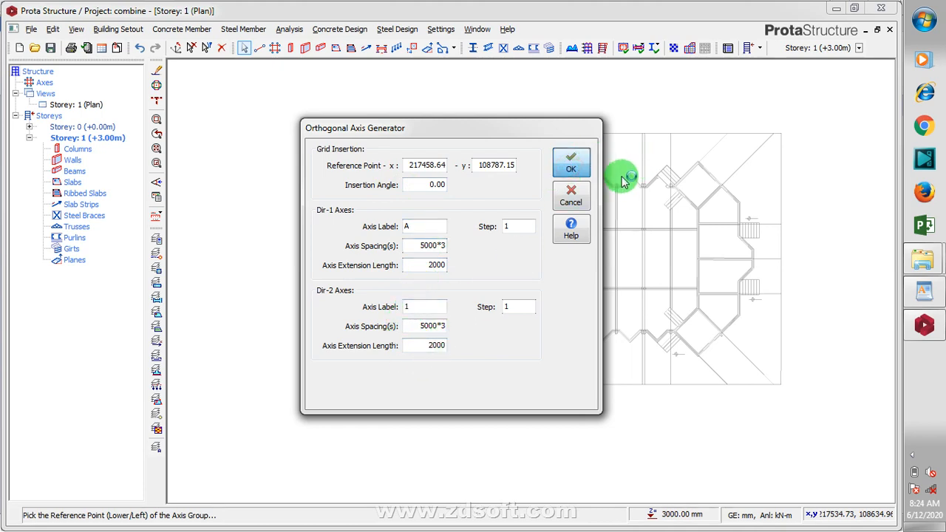
pyautogui.click(571, 168)
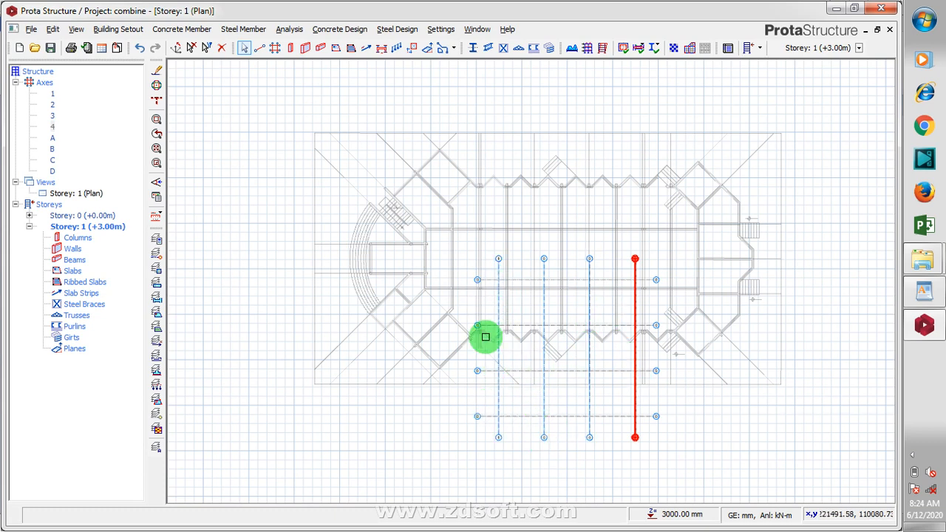
# - Select the entire generated grid and delete all of its axes
pyautogui.moveTo(658, 250); pyautogui.dragTo(439, 447)
pyautogui.rightClick(437, 307)
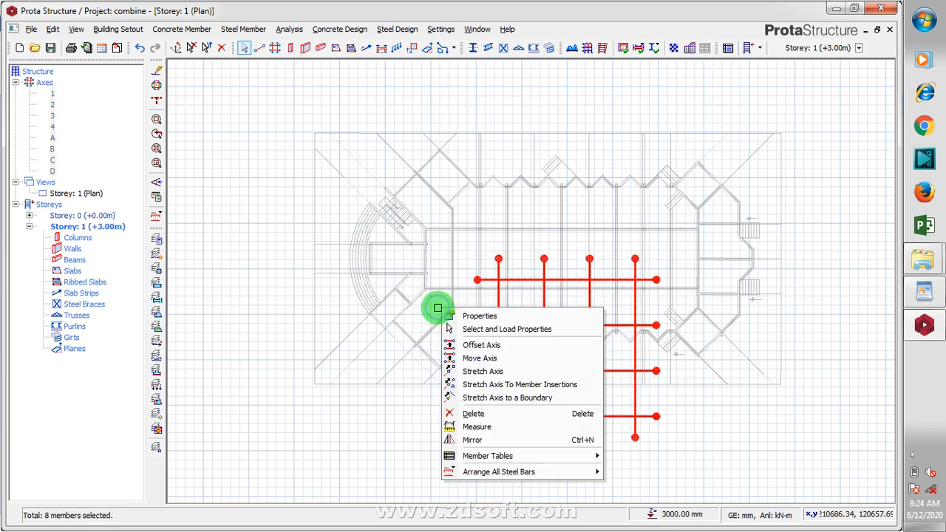
pyautogui.click(476, 414)
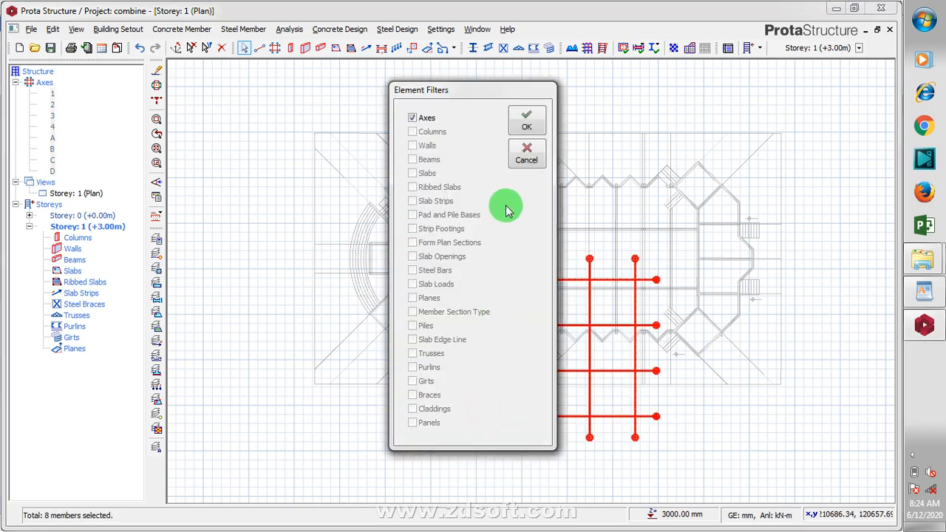
pyautogui.click(525, 122)
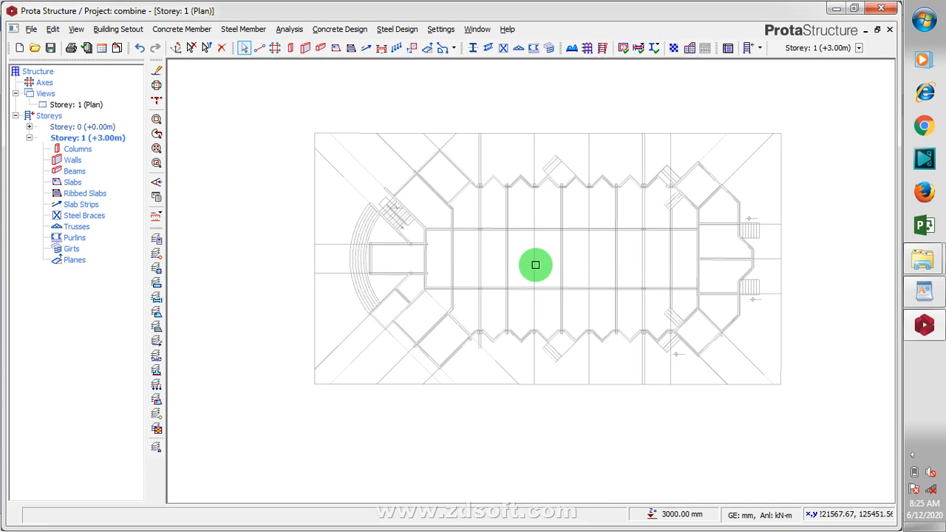
# - Draw a vertical axis labelled A, about 23701 mm long, down the first line of the leftmost close pair from the plan's upper boundary
pyautogui.click(259, 50)
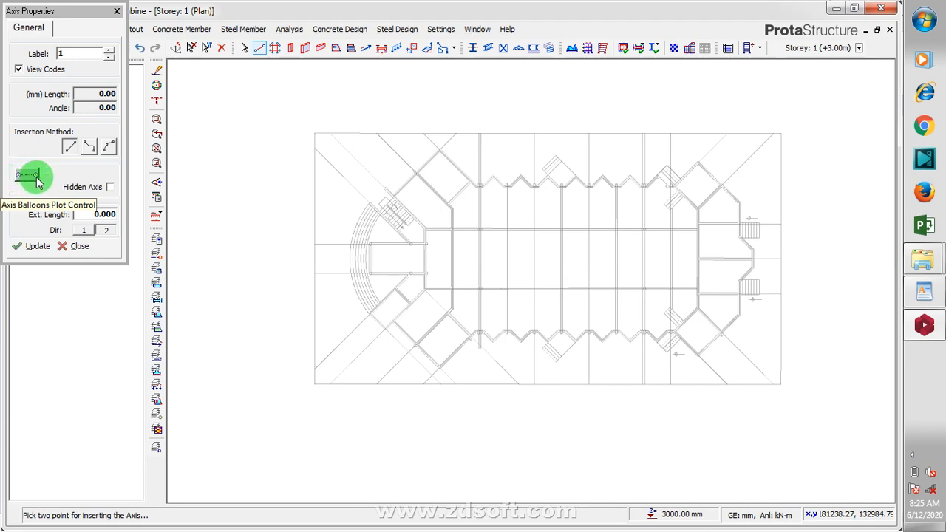
pyautogui.scroll(5, 492, 107)
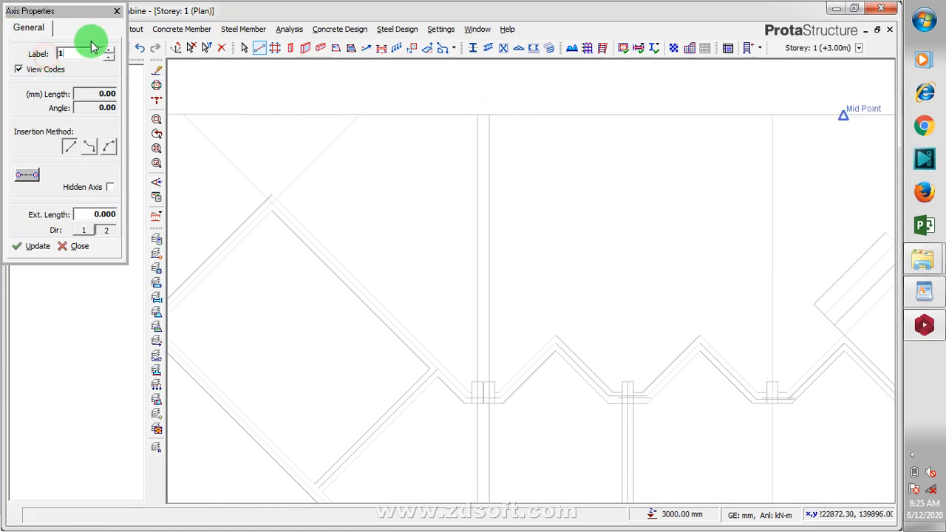
pyautogui.click(55, 53)
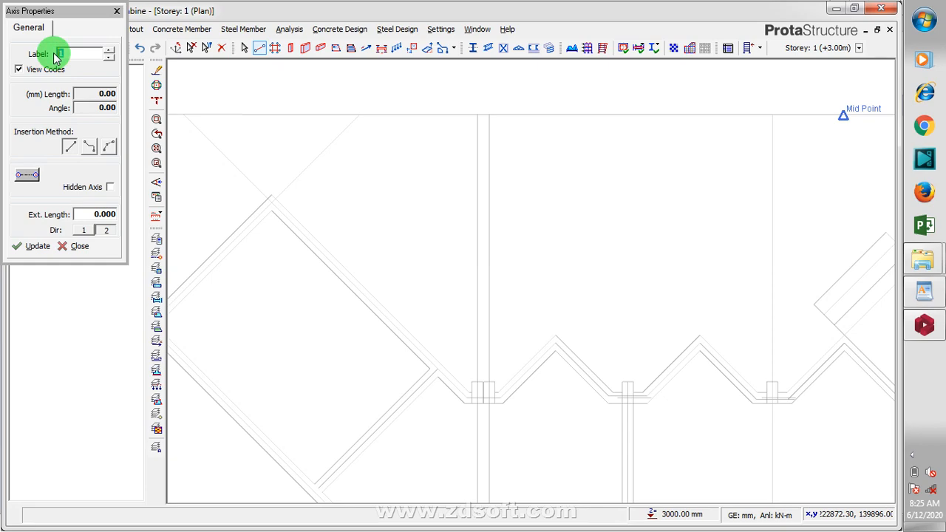
pyautogui.click(476, 116)
pyautogui.scroll(-4, 460, 89)
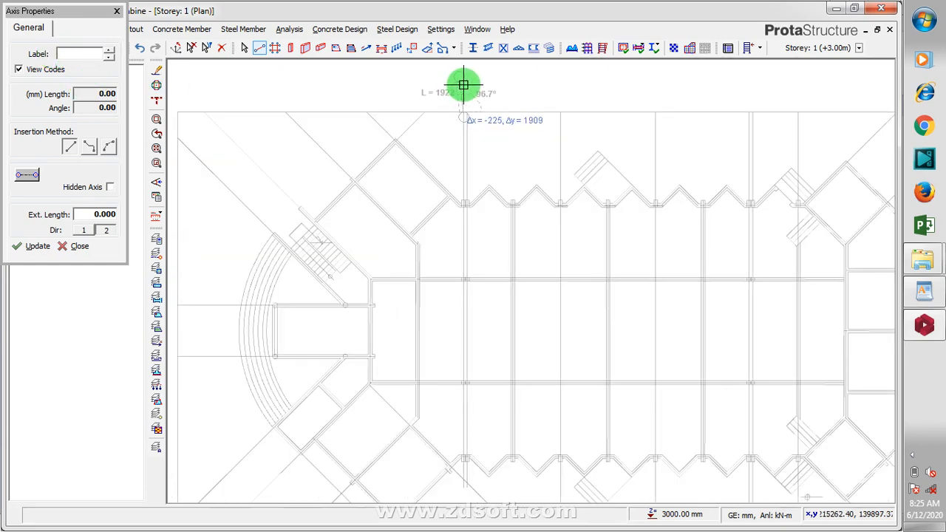
pyautogui.scroll(5, 494, 254)
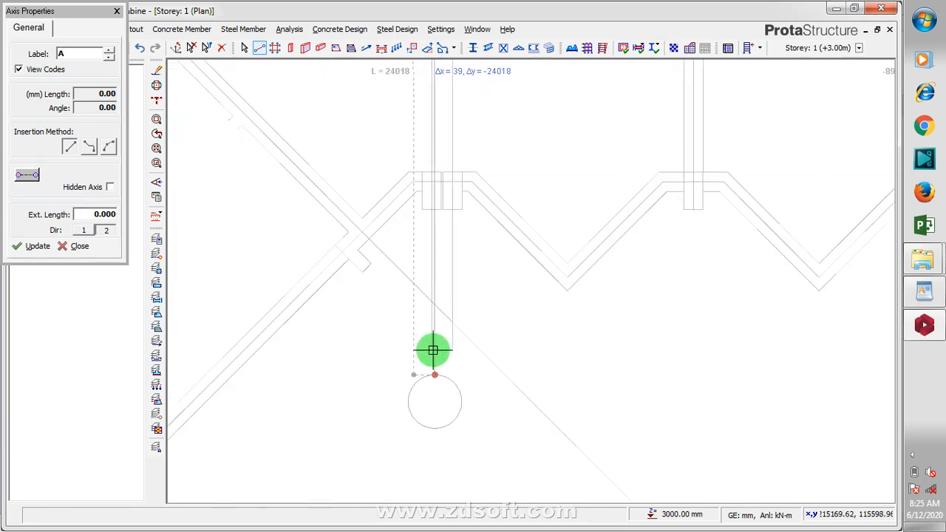
pyautogui.click(432, 345)
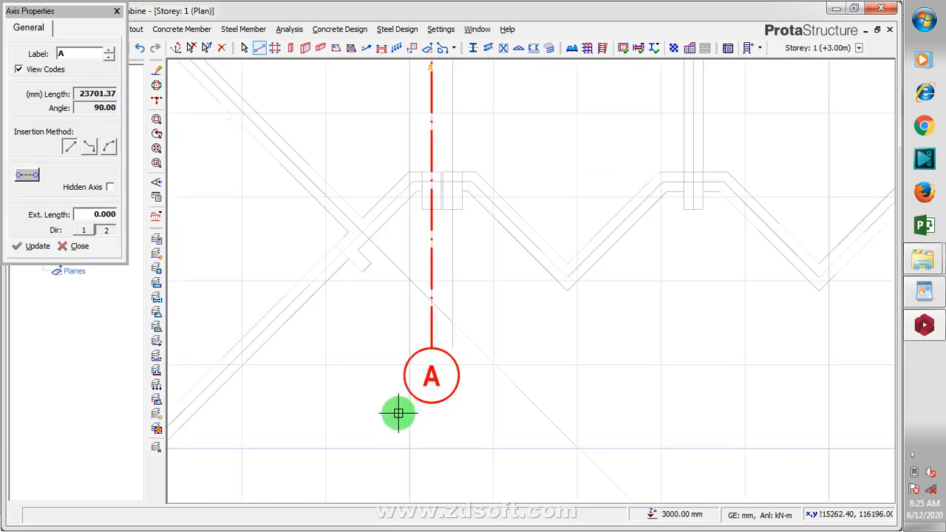
# - Draw a vertical axis labelled 1, about 23701 mm long, along the parallel line just right of axis A, up to the plan's upper boundary
pyautogui.doubleClick(67, 50)
pyautogui.moveTo(69, 48); pyautogui.dragTo(58, 51)
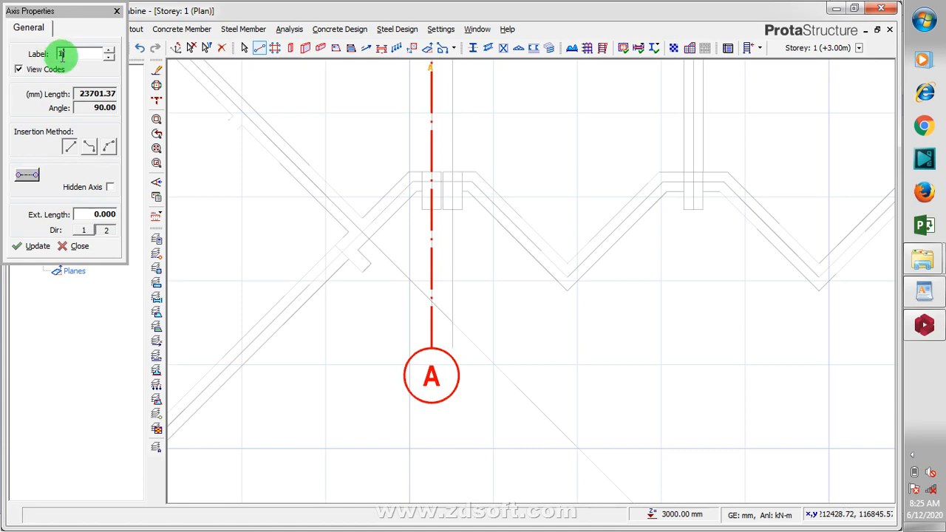
pyautogui.click(453, 348)
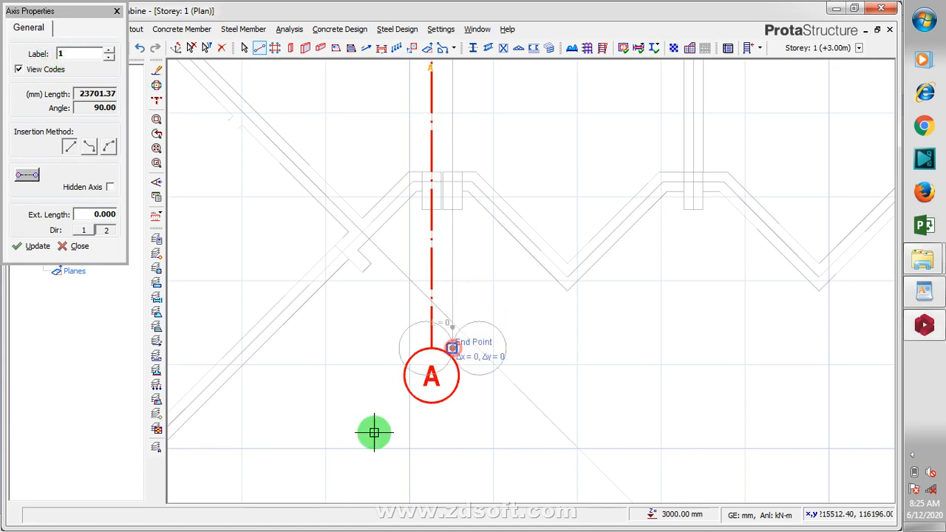
pyautogui.scroll(-6, 377, 473)
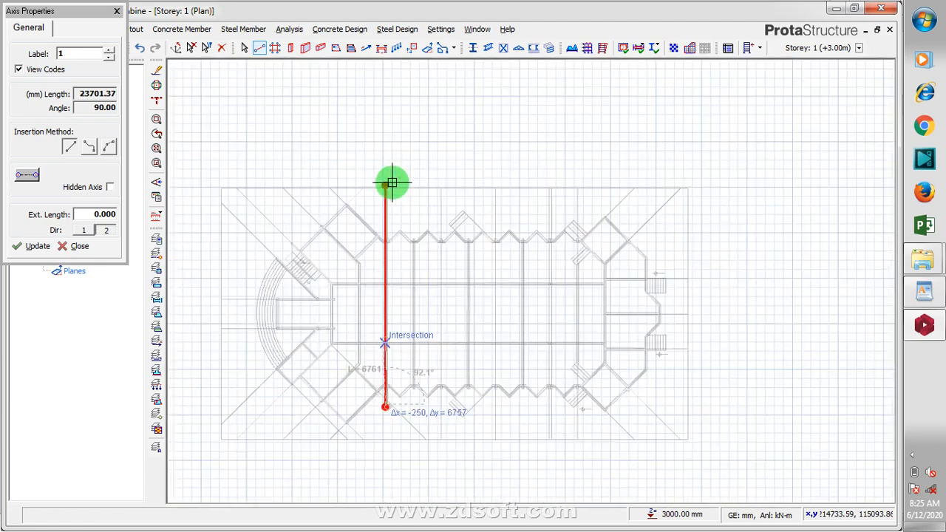
pyautogui.scroll(6, 388, 226)
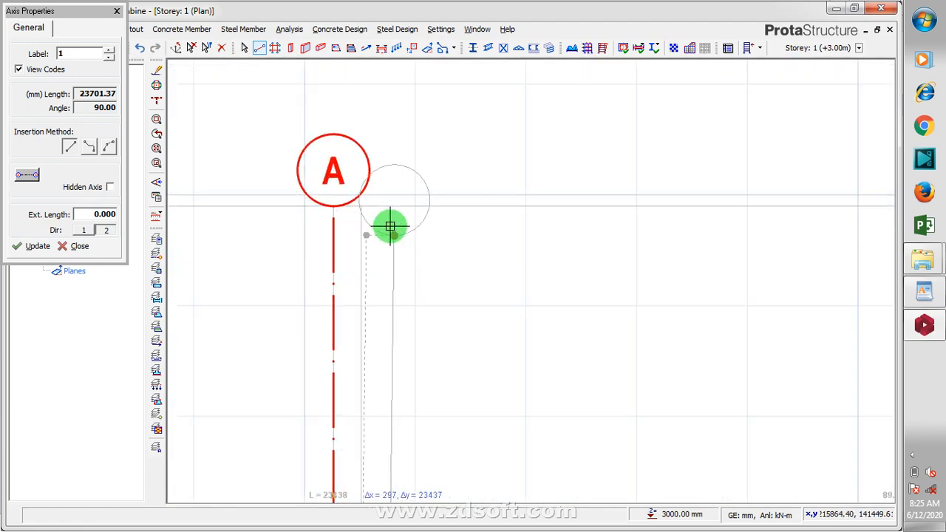
pyautogui.scroll(3, 390, 225)
pyautogui.click(349, 212)
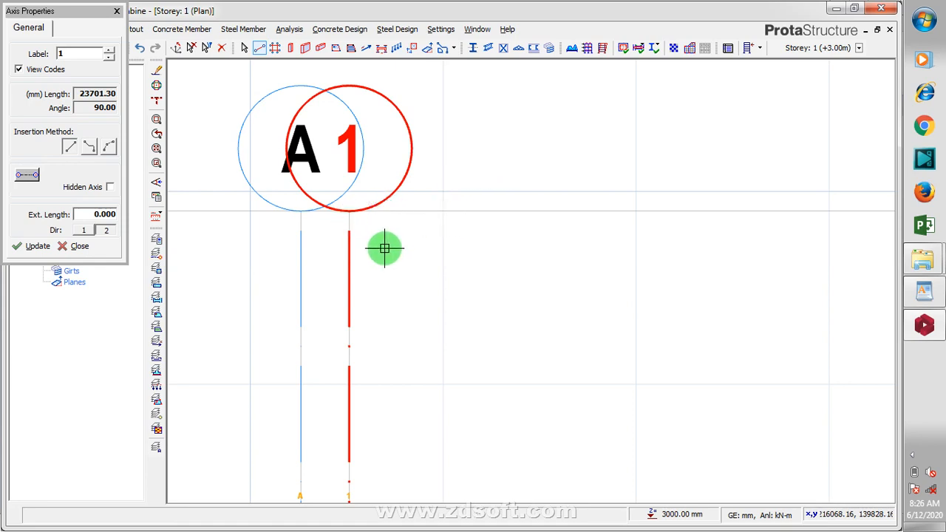
# - Inspect the vertical axes A and 1 at their end balloons and against the whole floor plan
pyautogui.scroll(-5, 352, 169)
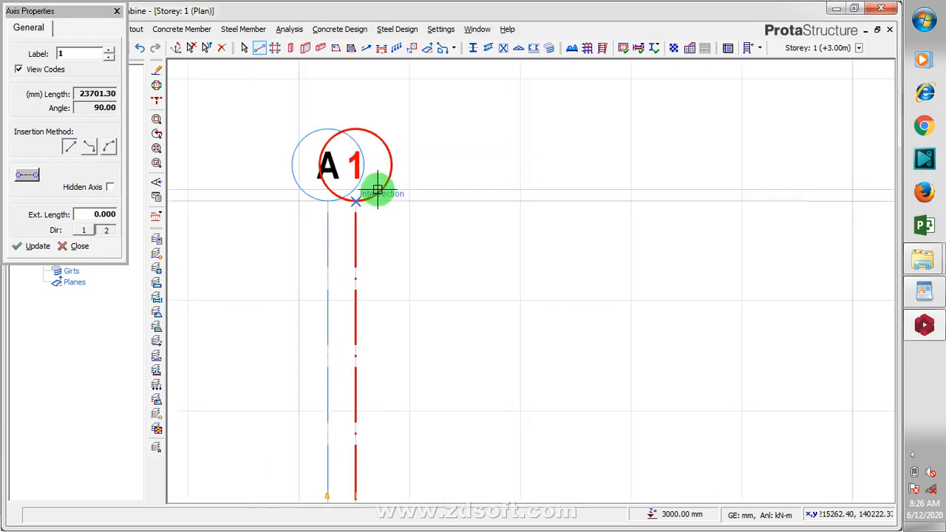
pyautogui.scroll(-3, 419, 146)
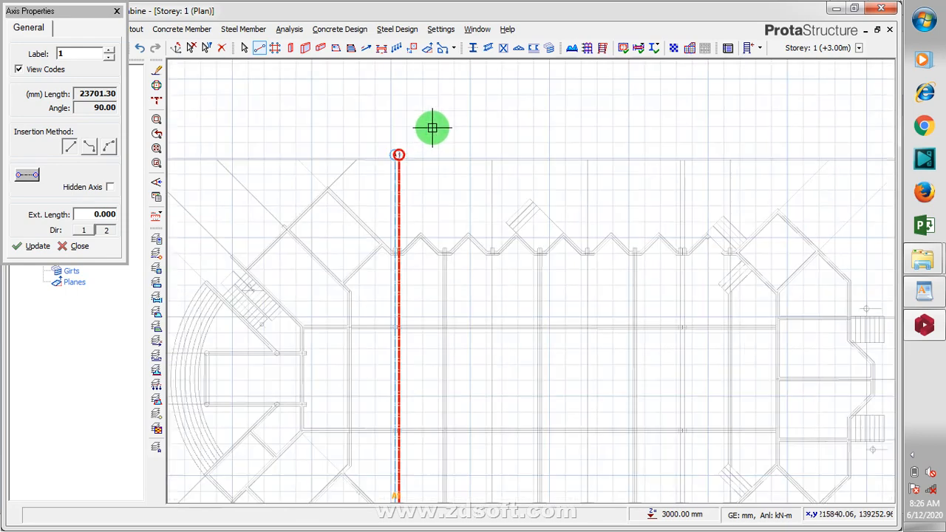
pyautogui.scroll(8, 396, 137)
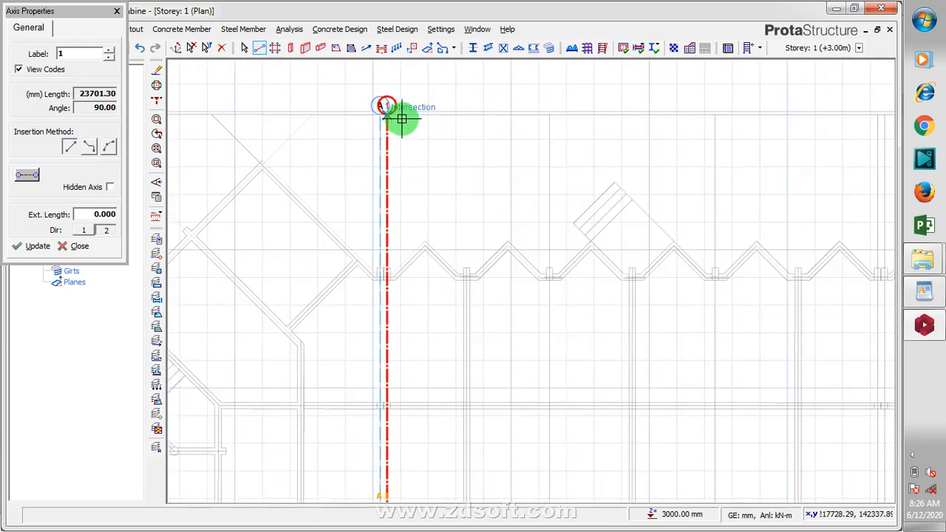
pyautogui.scroll(-3, 394, 97)
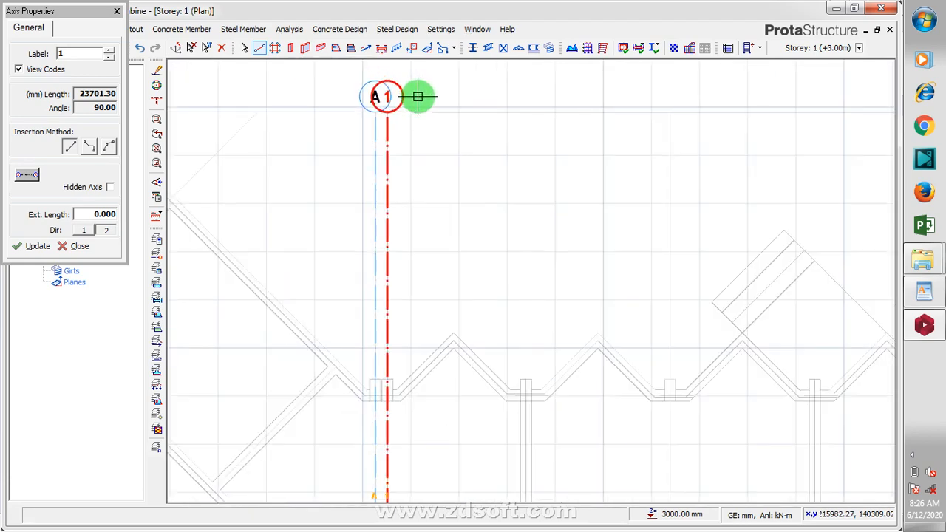
pyautogui.scroll(-2, 430, 89)
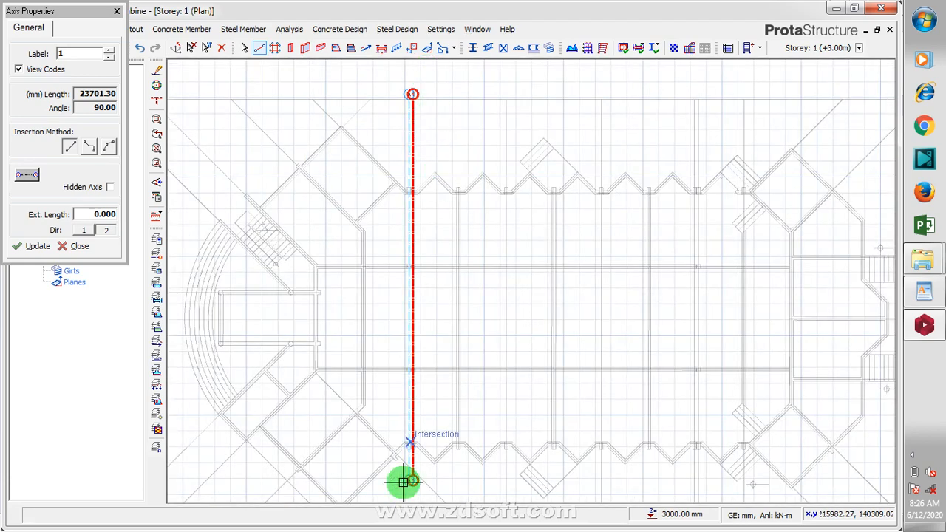
pyautogui.scroll(-2, 518, 232)
pyautogui.scroll(2, 414, 207)
pyautogui.scroll(2, 451, 244)
pyautogui.scroll(1, 459, 252)
pyautogui.scroll(-1, 456, 347)
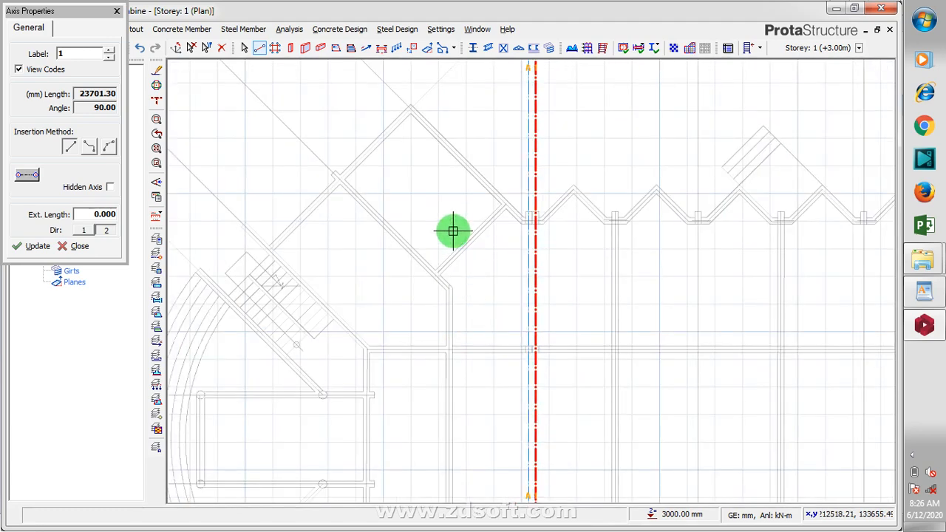
pyautogui.scroll(-1, 452, 310)
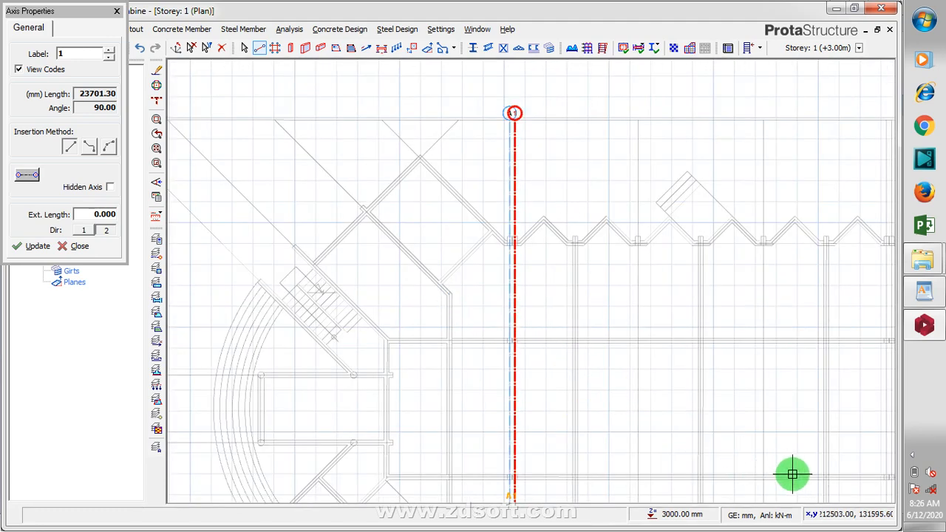
pyautogui.scroll(-2, 263, 248)
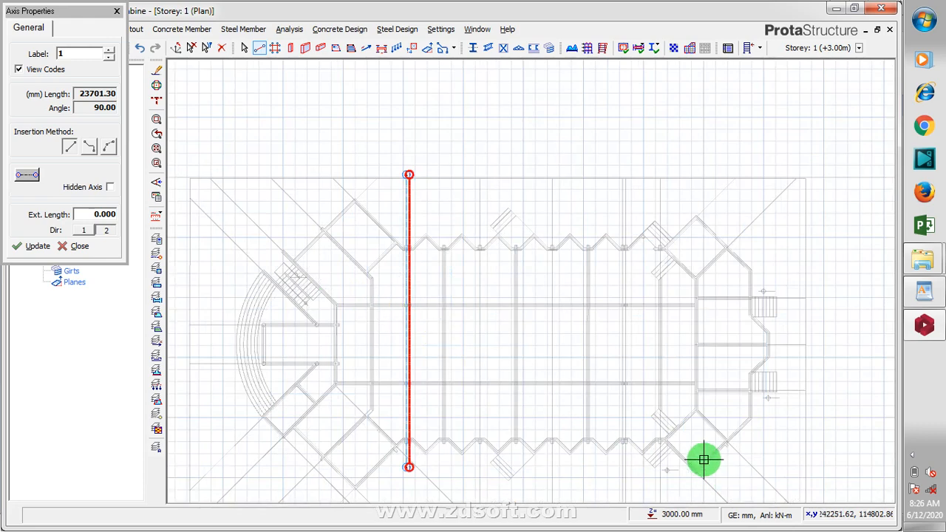
# - Draw a diagonal axis about 11805 mm long from the plan's upper boundary to the inner wall corner, with a balloon only at its lower end
pyautogui.scroll(2, 325, 237)
pyautogui.scroll(1, 332, 230)
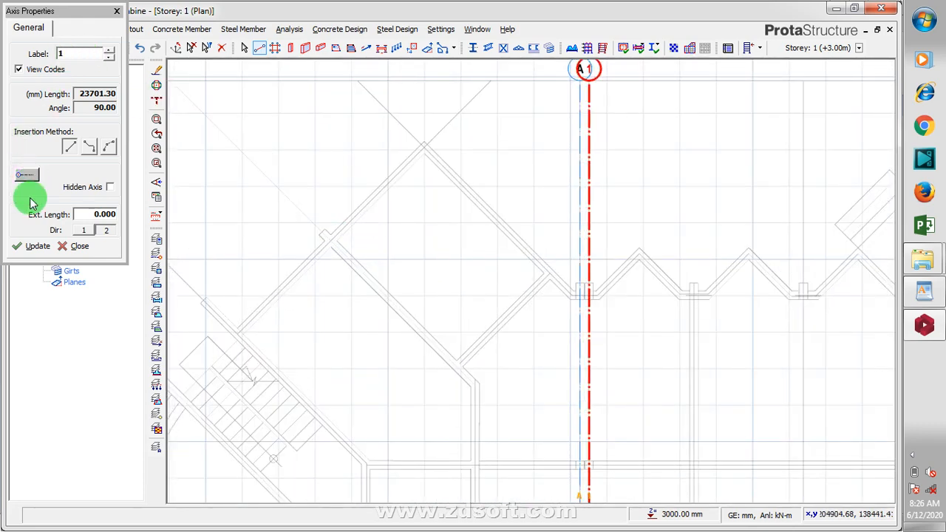
pyautogui.scroll(-2, 275, 240)
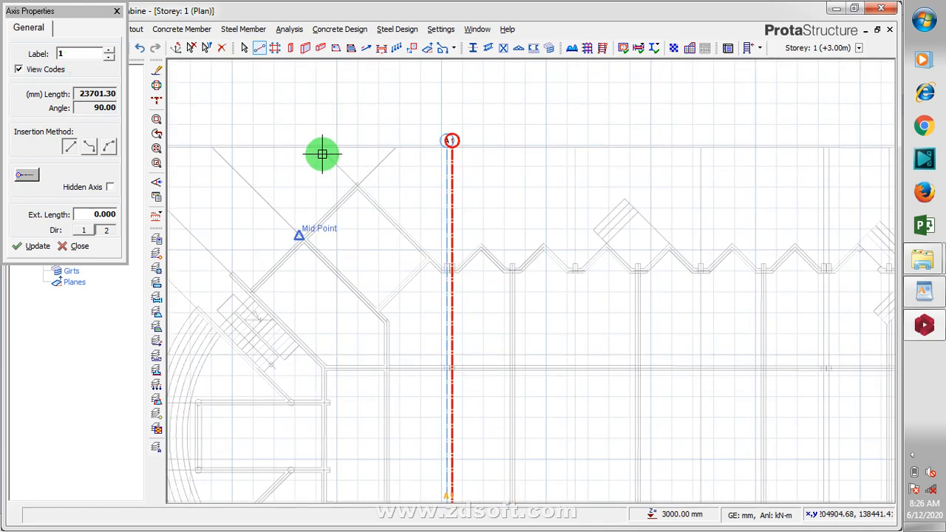
pyautogui.click(211, 148)
pyautogui.scroll(3, 394, 325)
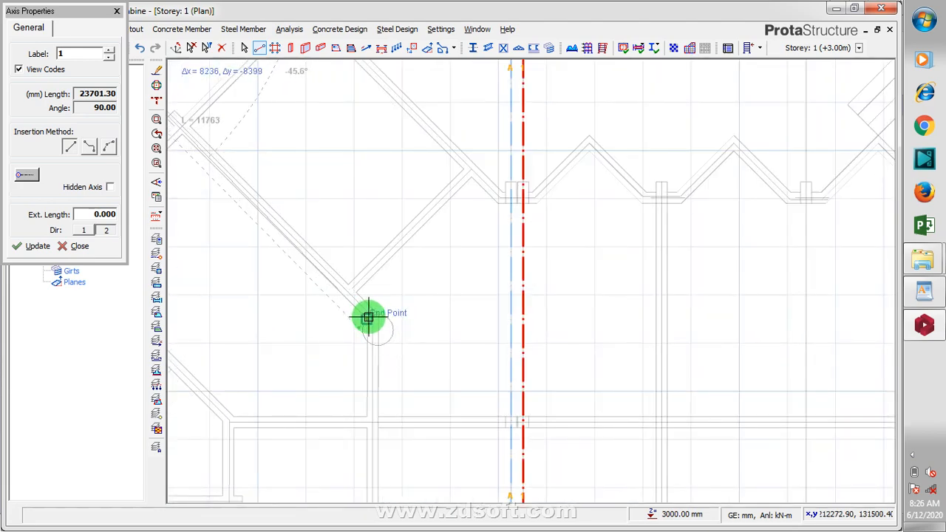
pyautogui.scroll(2, 368, 317)
pyautogui.click(377, 319)
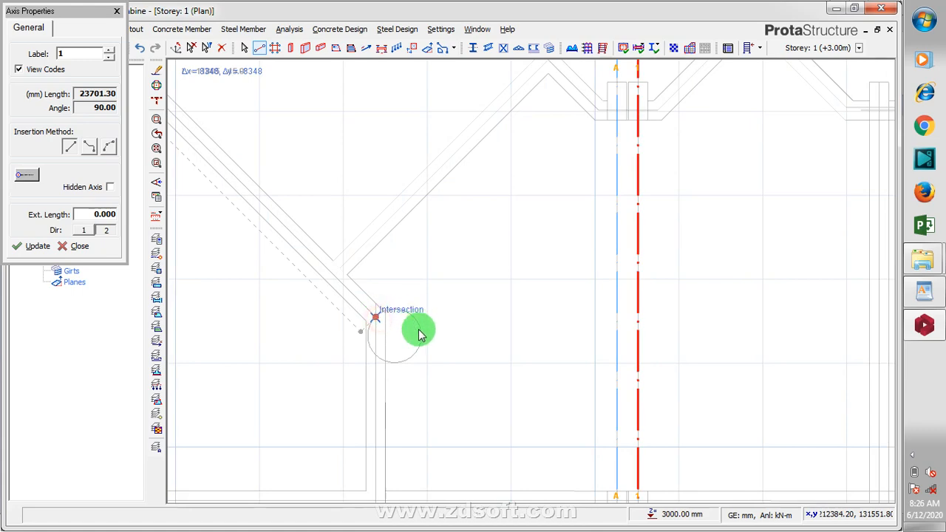
pyautogui.scroll(-3, 444, 355)
pyautogui.scroll(-1, 468, 381)
pyautogui.scroll(1, 458, 331)
pyautogui.scroll(1, 276, 187)
pyautogui.scroll(-1, 296, 210)
pyautogui.scroll(-1, 309, 227)
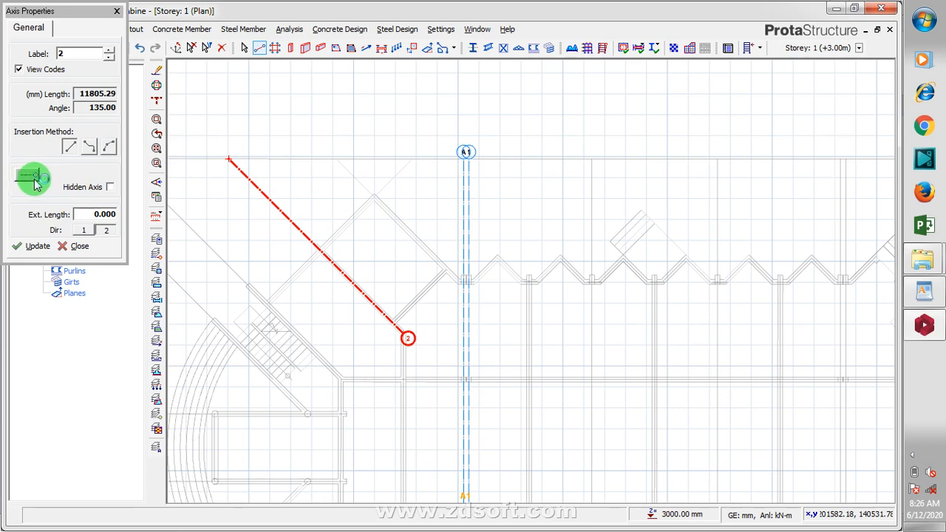
# - Draw a parallel diagonal axis about 14856 mm long through the stair wall to its lower corner, with a balloon only at its upper end
pyautogui.scroll(-2, 262, 243)
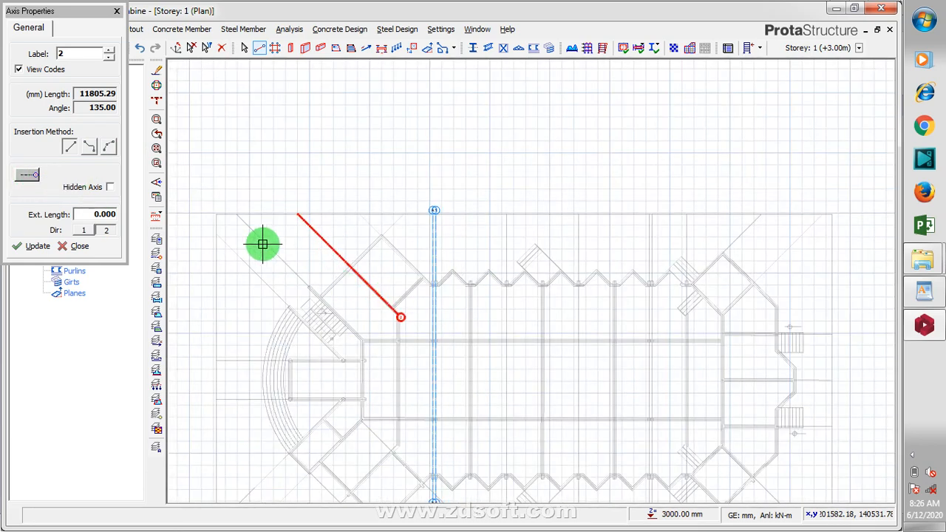
pyautogui.scroll(2, 256, 236)
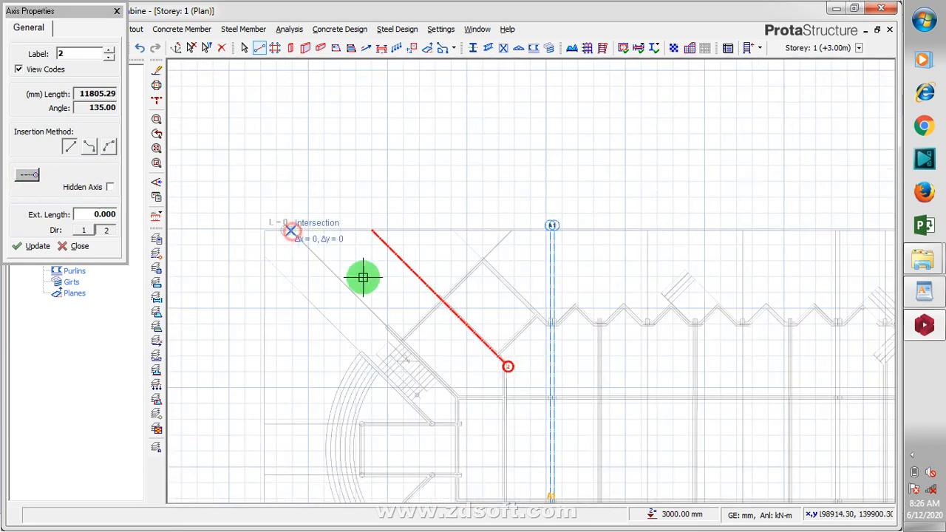
pyautogui.scroll(3, 477, 401)
pyautogui.scroll(3, 441, 399)
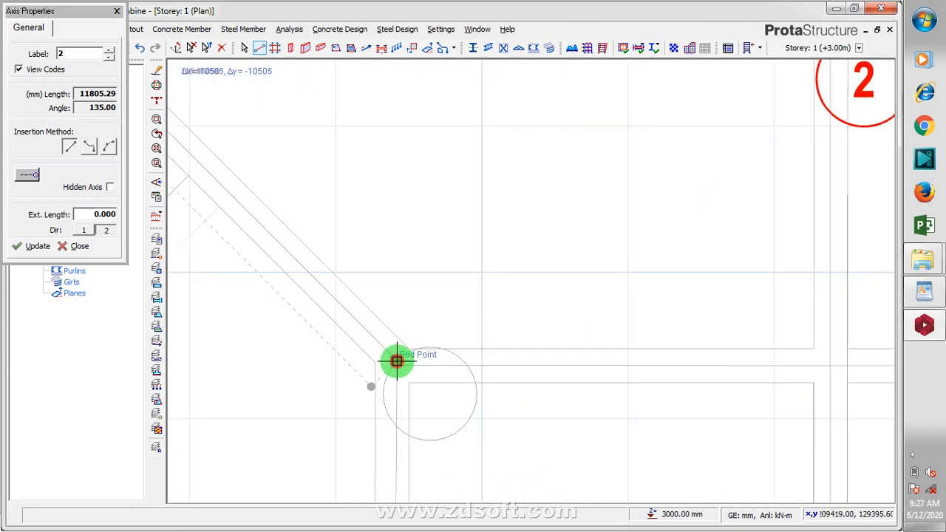
pyautogui.scroll(-5, 440, 385)
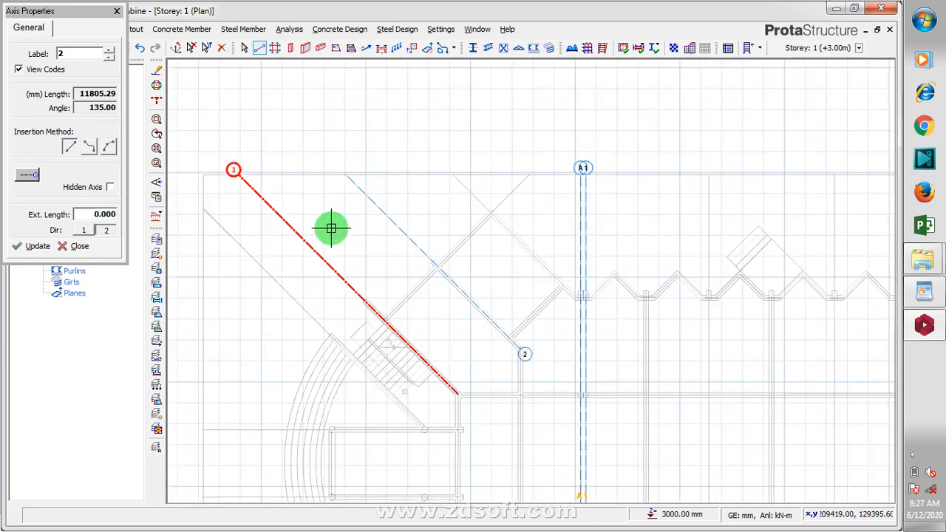
pyautogui.scroll(3, 222, 157)
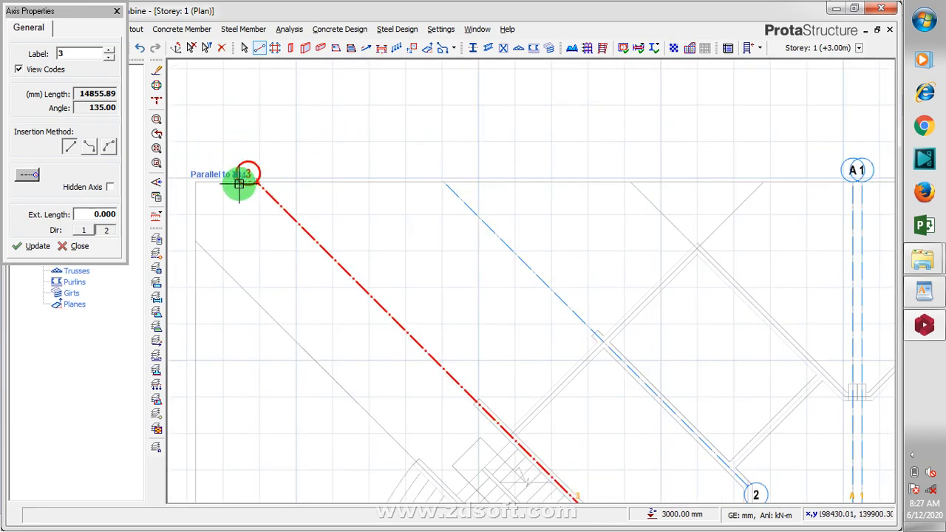
pyautogui.scroll(-4, 498, 313)
pyautogui.scroll(-4, 410, 265)
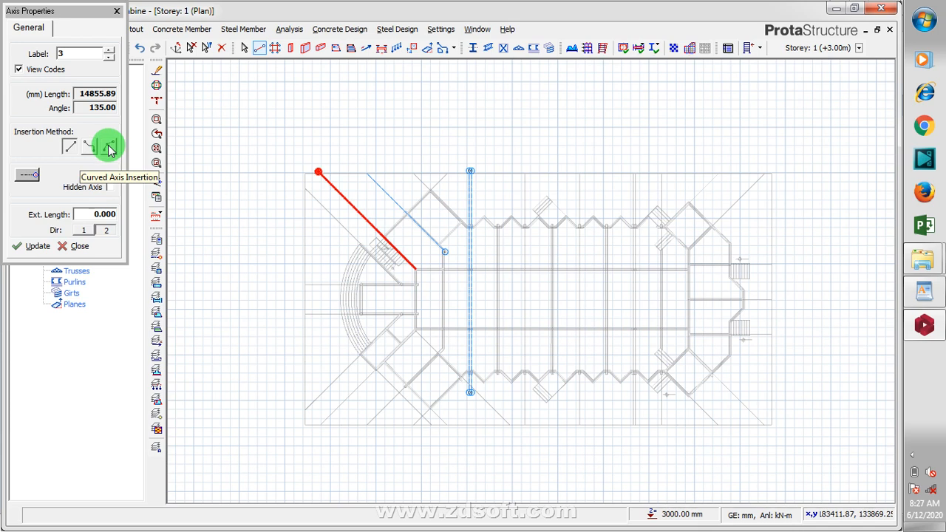
pyautogui.click(911, 453)
pyautogui.rightClick(866, 444)
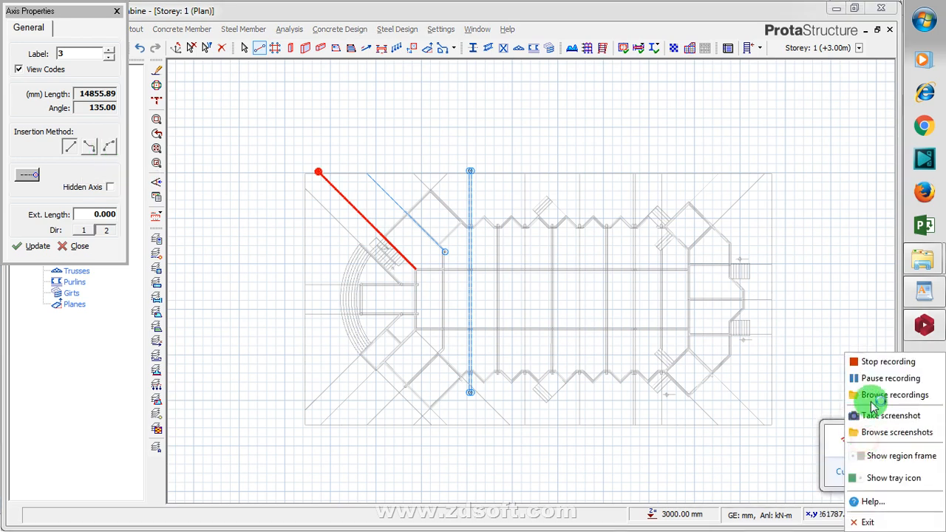
pyautogui.click(878, 379)
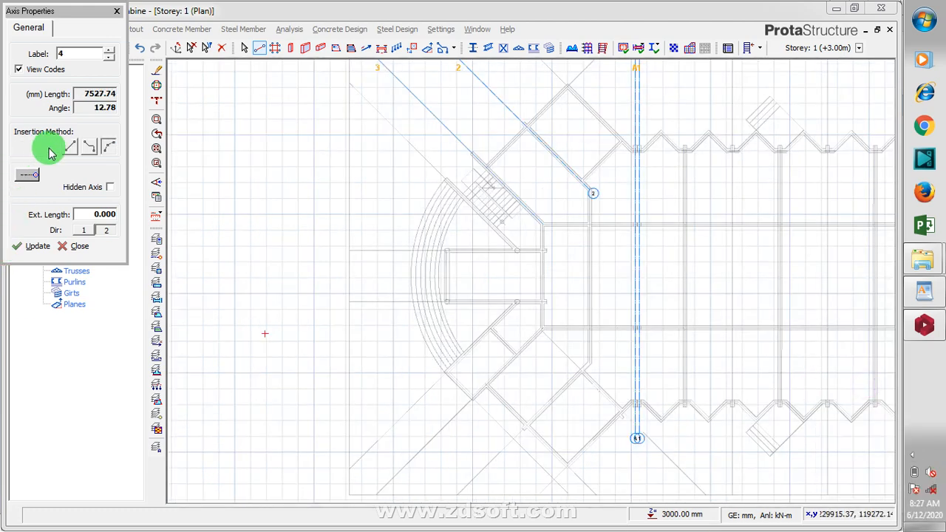
# - Try to draw a curved axis without balloons from the plan's upper-left corner to a point near the stair wall's lower corner
pyautogui.click(115, 150)
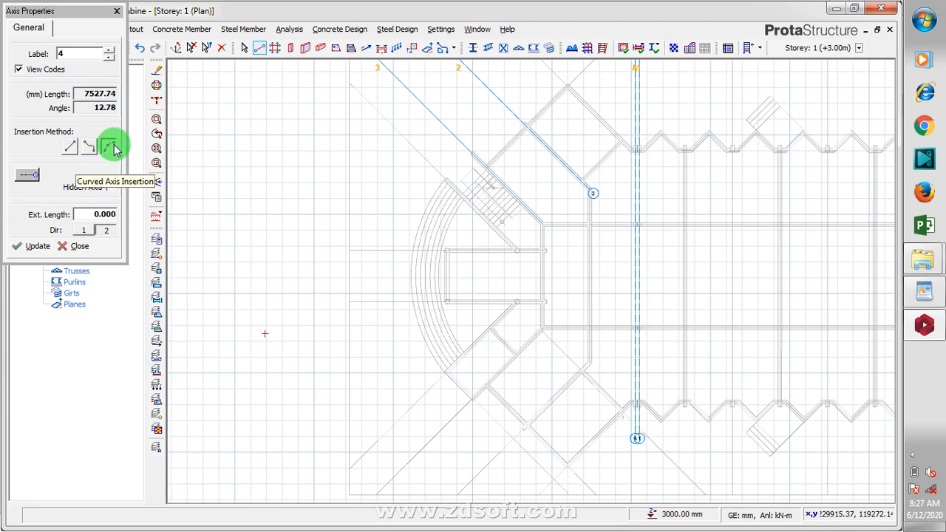
pyautogui.click(30, 179)
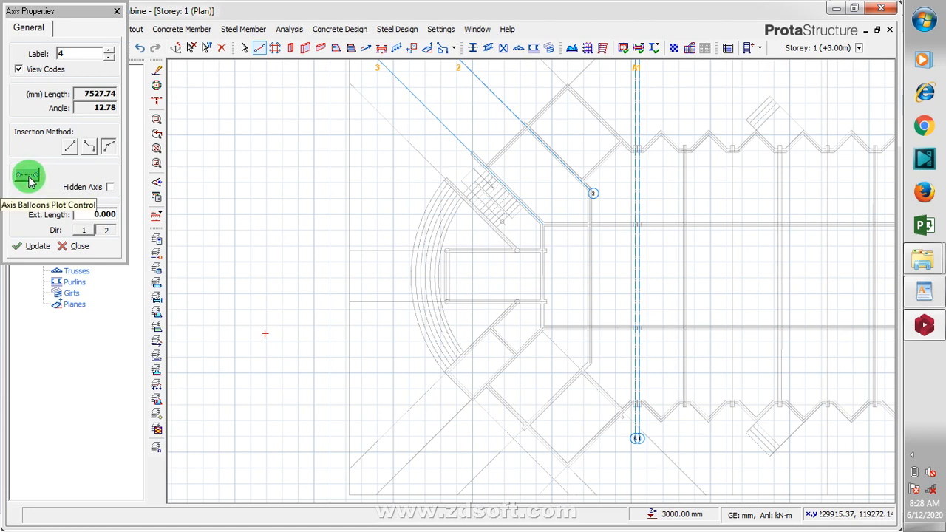
pyautogui.click(30, 178)
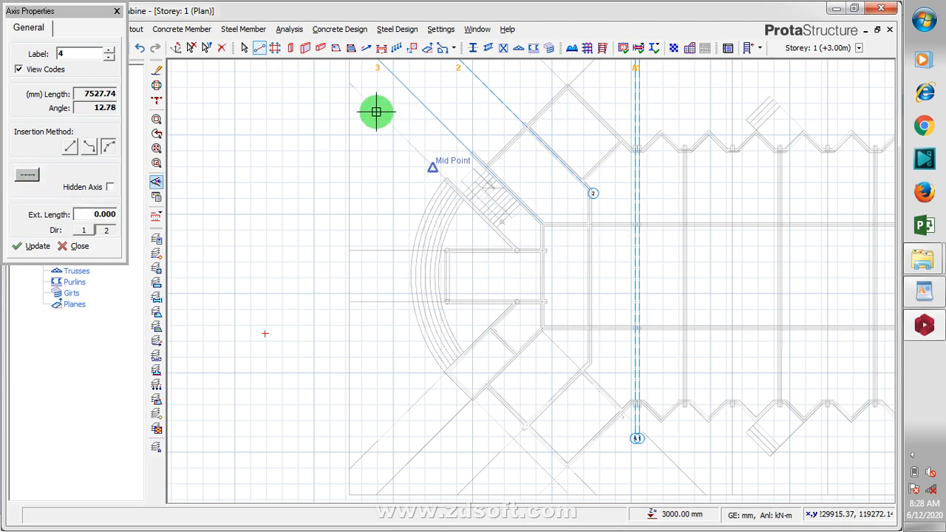
pyautogui.scroll(3, 348, 83)
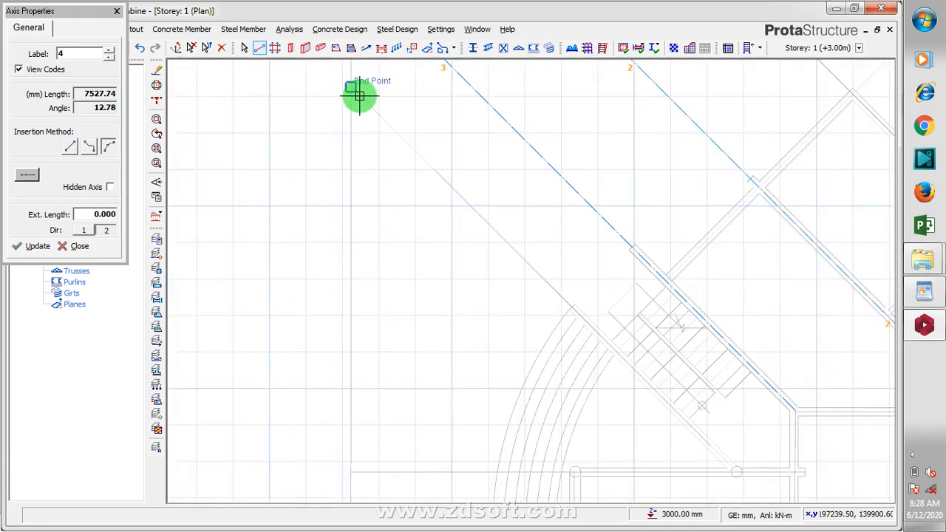
pyautogui.click(353, 89)
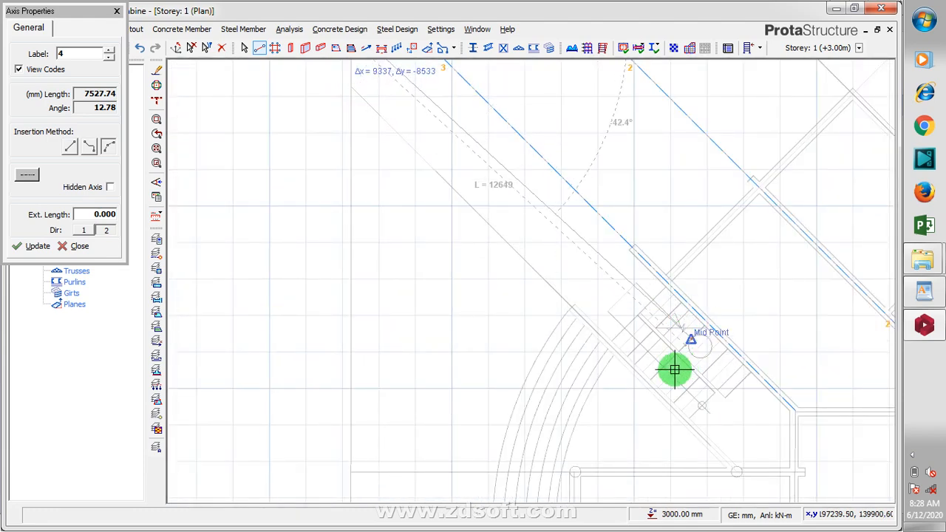
pyautogui.click(745, 421)
pyautogui.scroll(-3, 597, 391)
pyautogui.scroll(2, 501, 253)
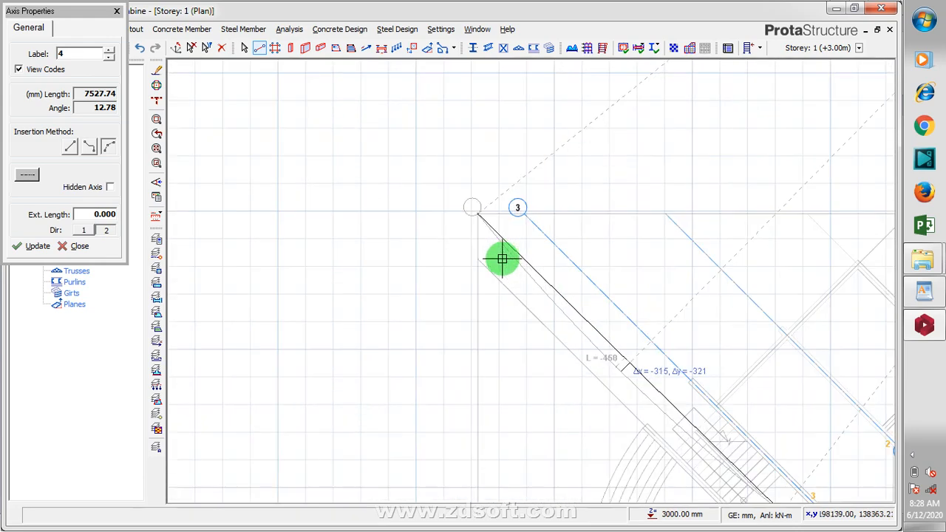
pyautogui.scroll(-3, 488, 274)
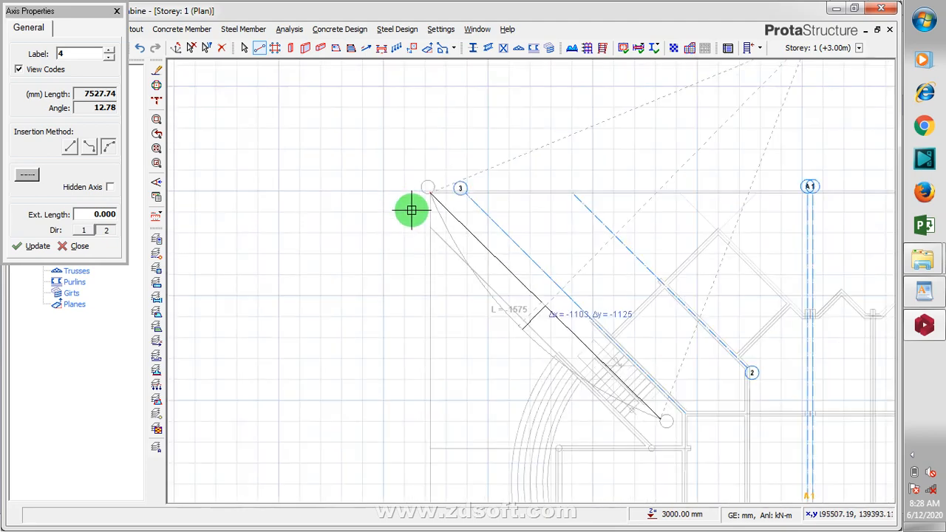
pyautogui.scroll(-1, 462, 240)
pyautogui.scroll(3, 559, 210)
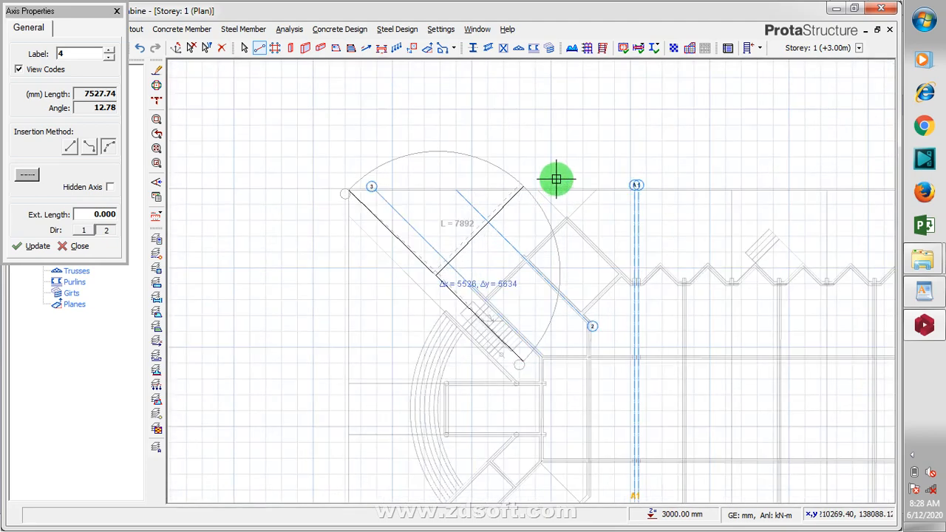
pyautogui.click(70, 147)
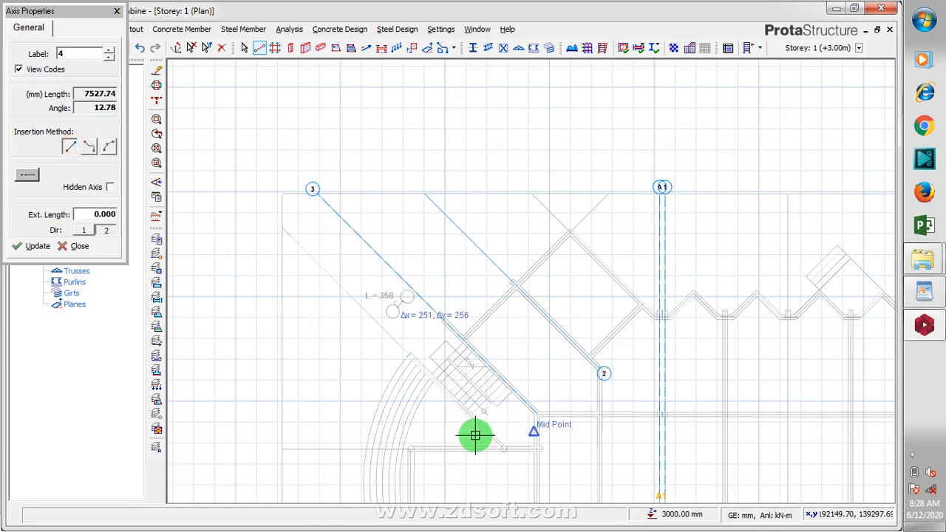
pyautogui.press('Escape')
pyautogui.press('Escape')
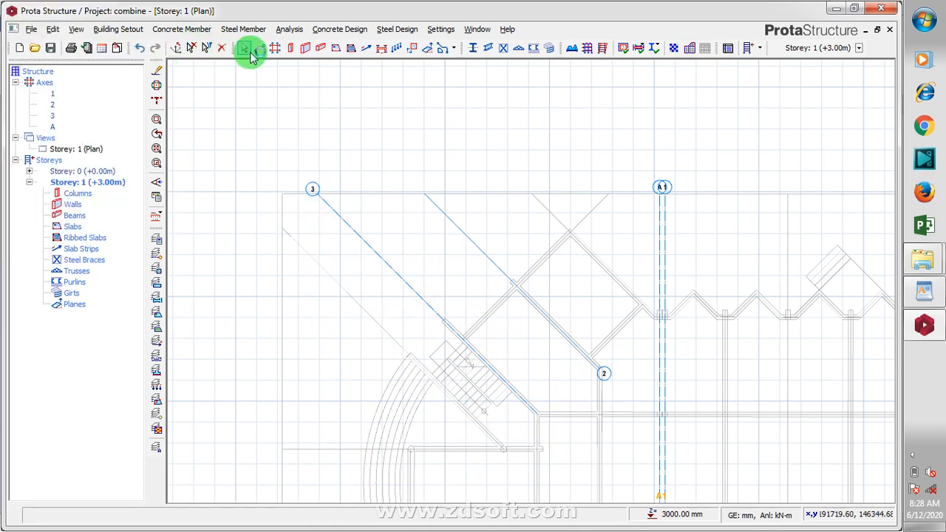
# - Draw a diagonal axis without balloons, about 8559 mm long, from the plan's upper boundary along the wall to vertical axis A
pyautogui.click(263, 50)
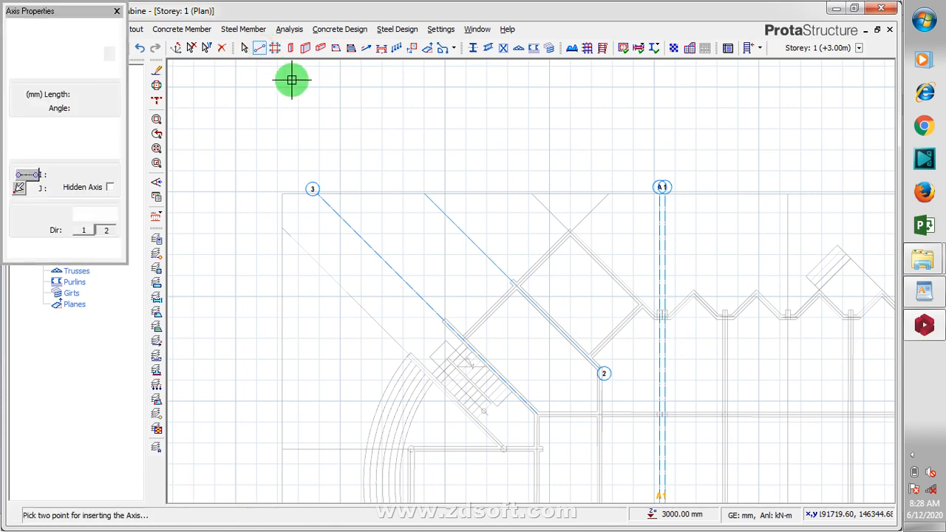
pyautogui.click(70, 149)
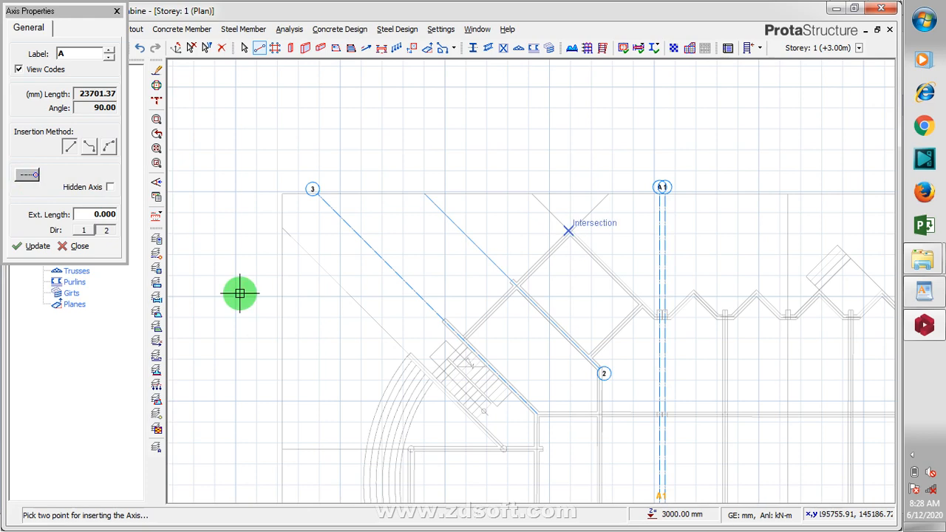
pyautogui.click(30, 177)
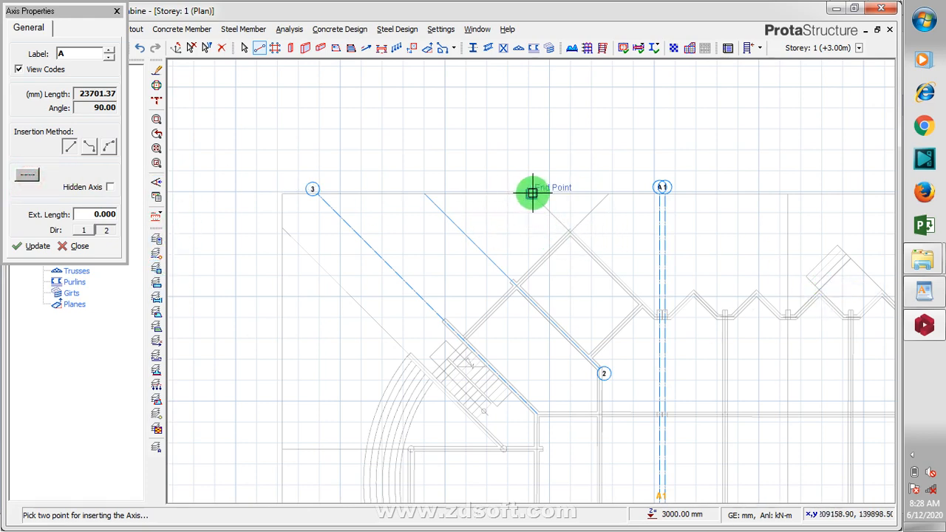
pyautogui.scroll(1, 532, 190)
pyautogui.scroll(1, 537, 199)
pyautogui.click(534, 199)
pyautogui.scroll(-2, 581, 336)
pyautogui.scroll(3, 721, 410)
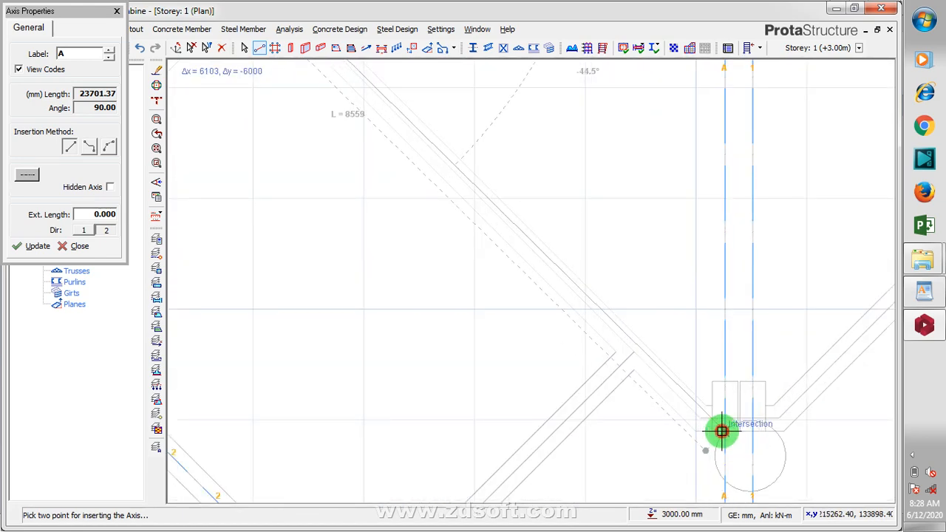
pyautogui.click(720, 432)
pyautogui.scroll(-2, 720, 432)
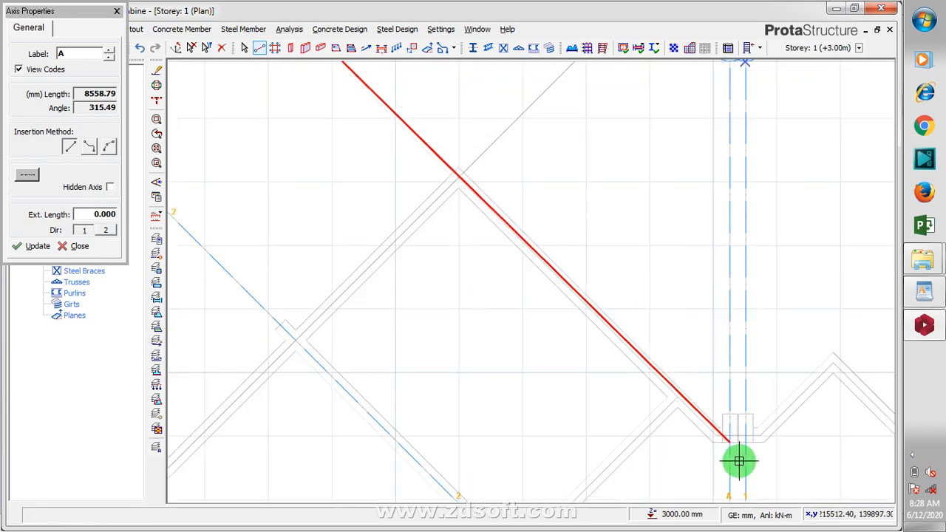
pyautogui.scroll(-2, 606, 399)
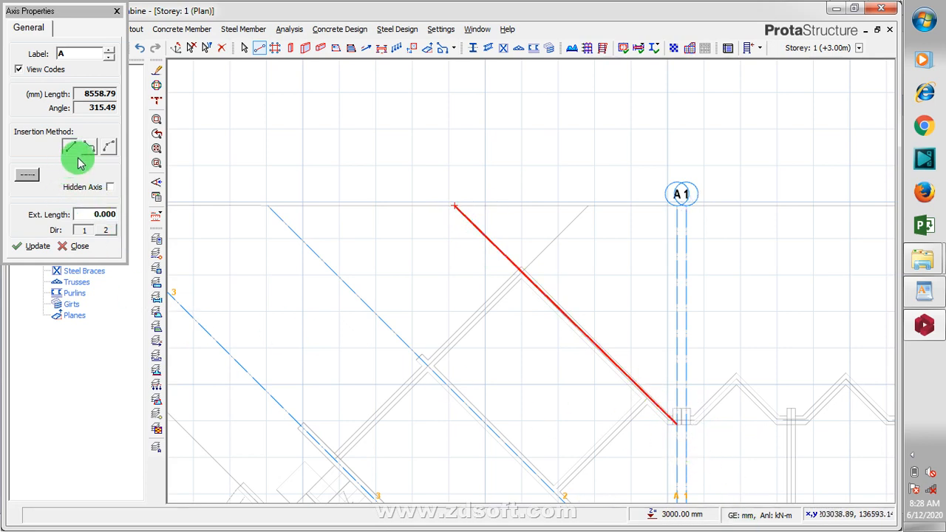
# - Draw a curved axis without balloons, about 10307 mm long, along the innermost step arc between the lower and upper diagonal walls
pyautogui.click(109, 147)
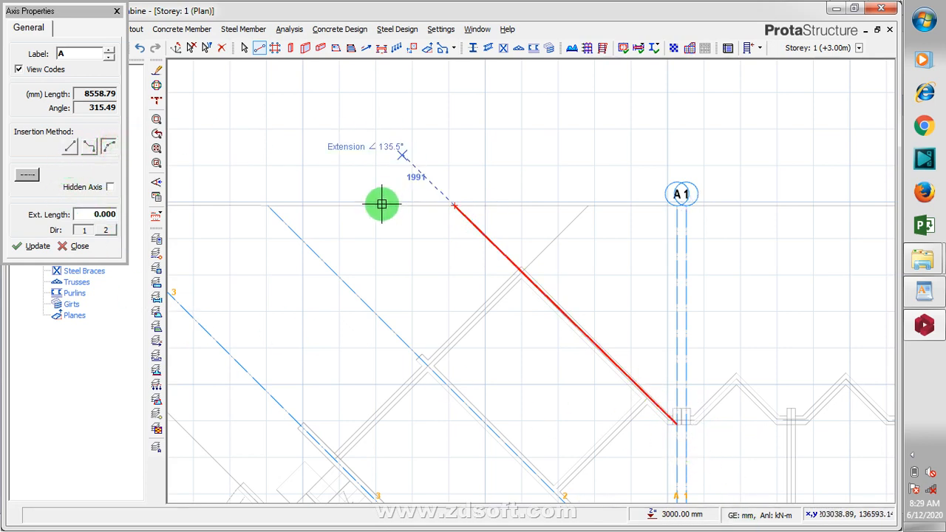
pyautogui.scroll(-5, 436, 174)
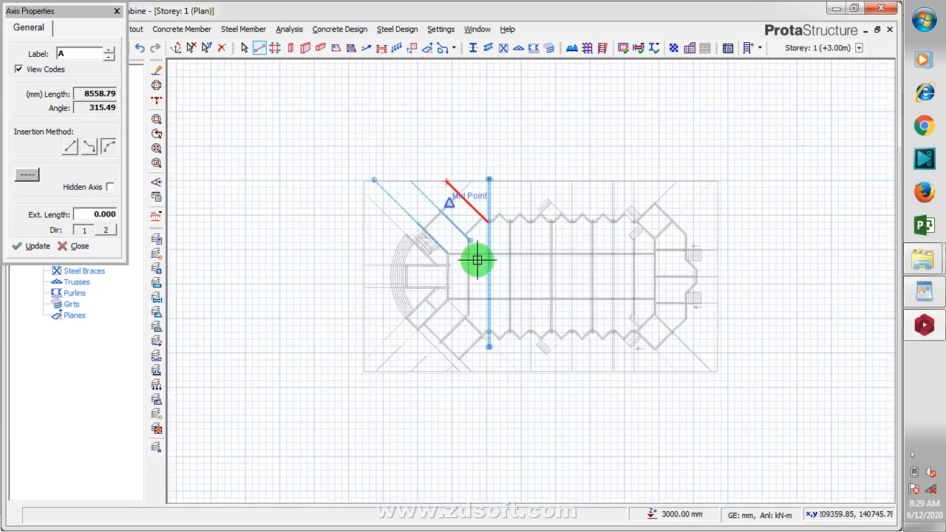
pyautogui.scroll(-1, 697, 229)
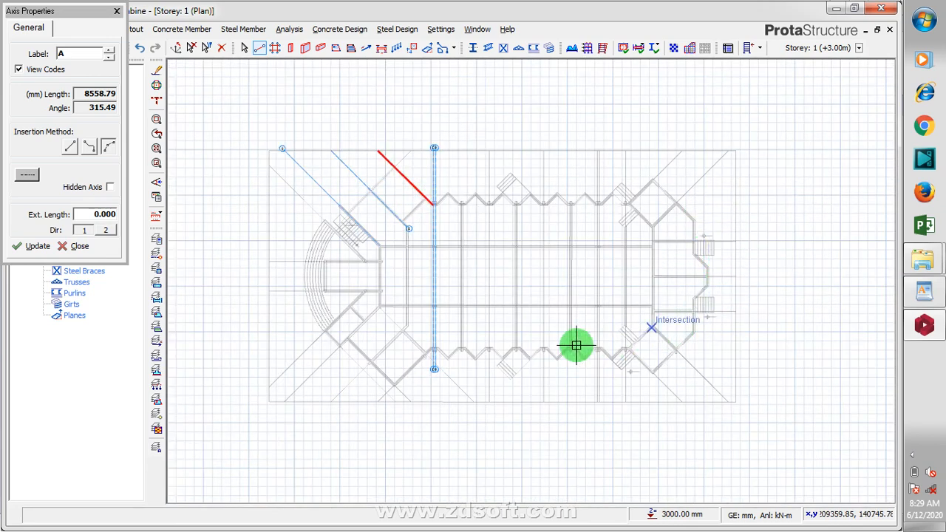
pyautogui.scroll(4, 318, 292)
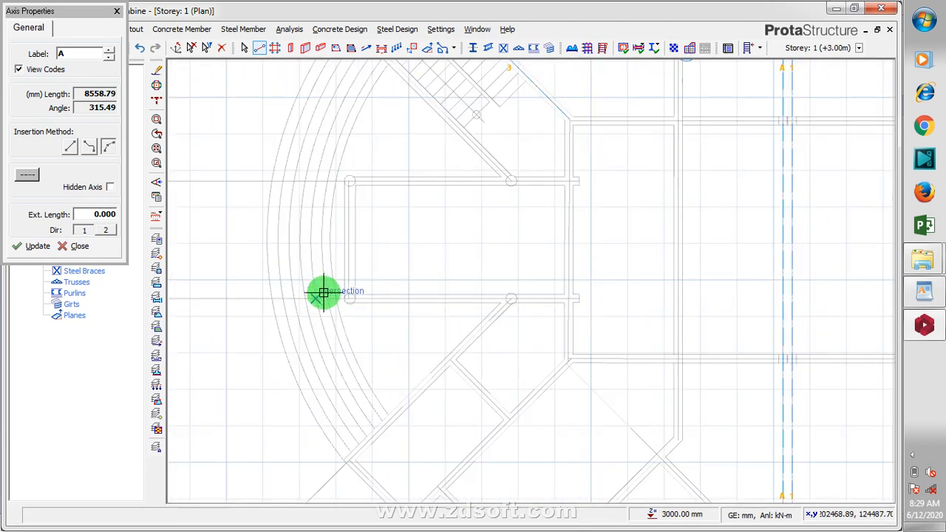
pyautogui.scroll(2, 386, 421)
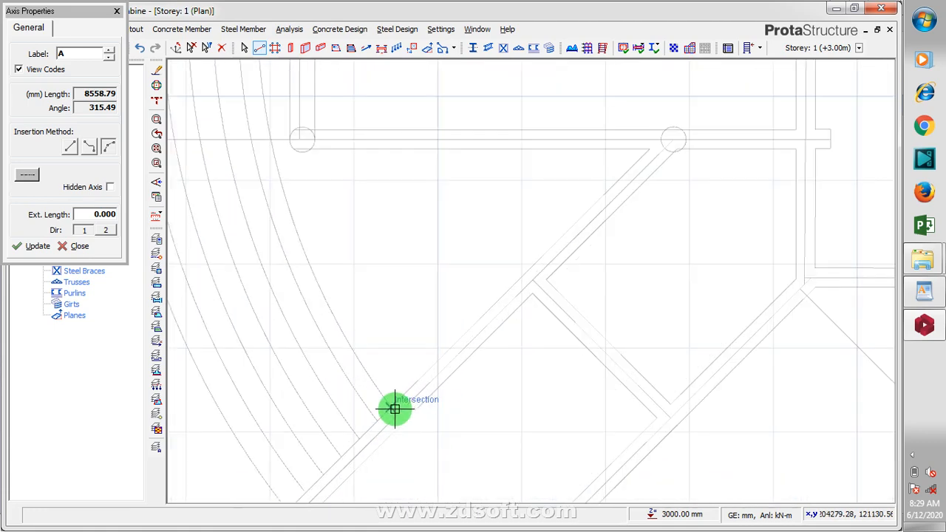
pyautogui.click(391, 407)
pyautogui.scroll(-4, 405, 399)
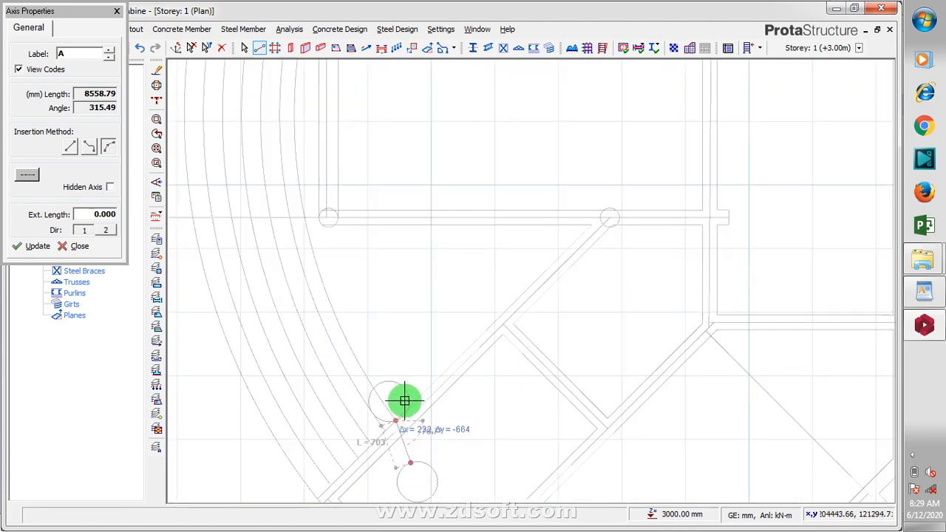
pyautogui.scroll(2, 246, 201)
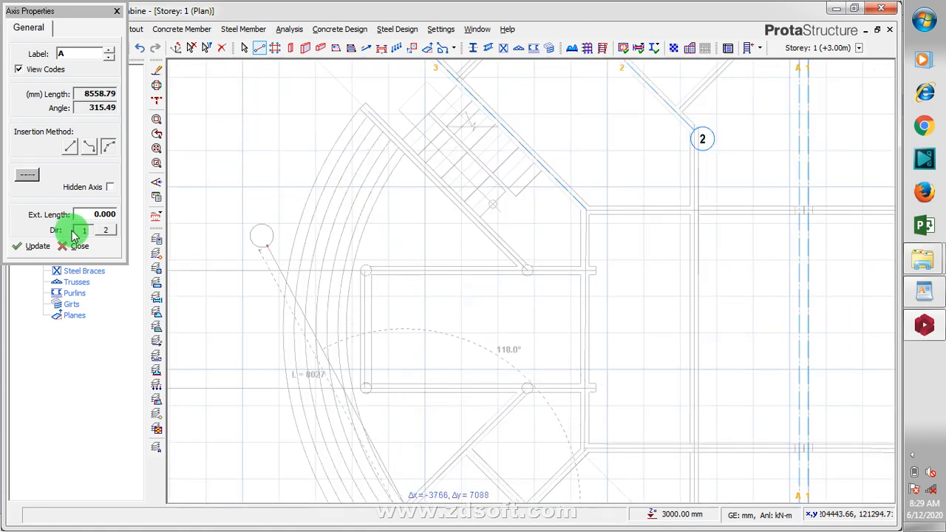
pyautogui.click(108, 146)
pyautogui.scroll(3, 402, 166)
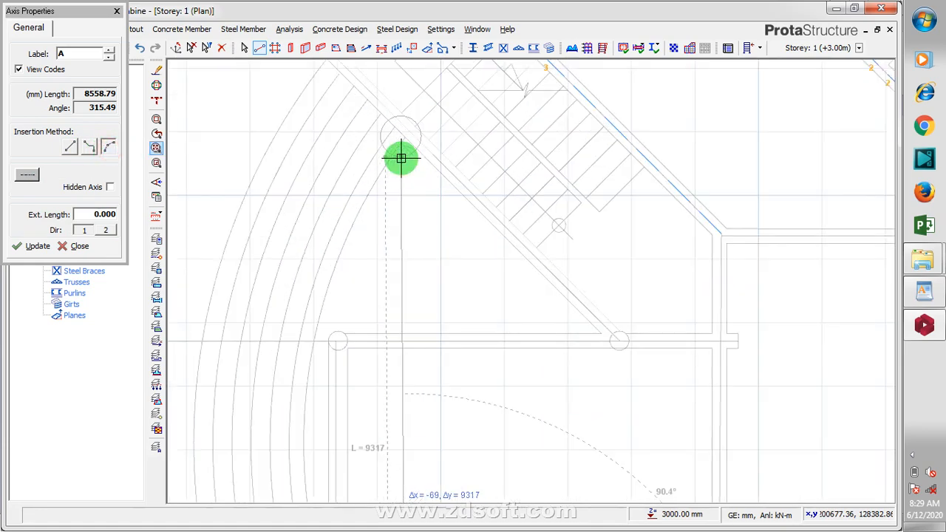
pyautogui.click(405, 130)
pyautogui.scroll(-5, 465, 169)
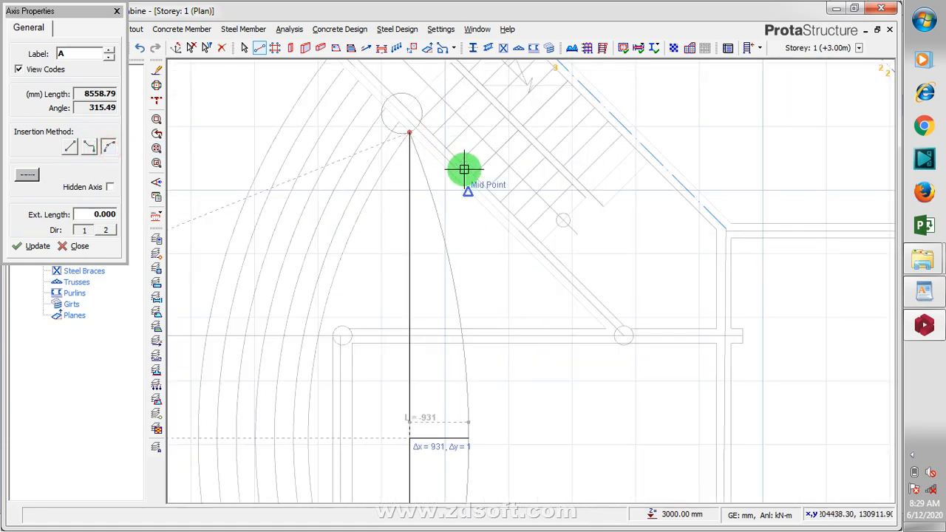
pyautogui.scroll(3, 422, 266)
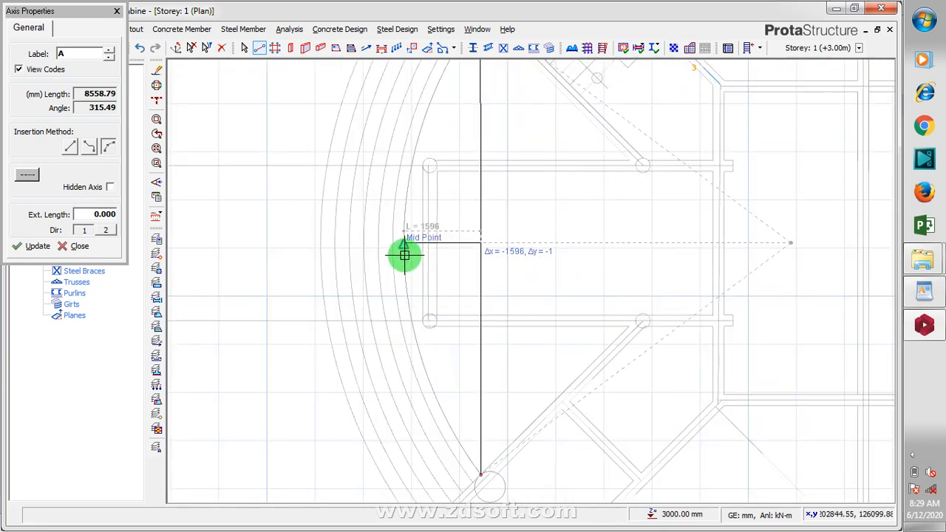
pyautogui.click(403, 244)
pyautogui.scroll(-3, 372, 318)
pyautogui.scroll(3, 358, 303)
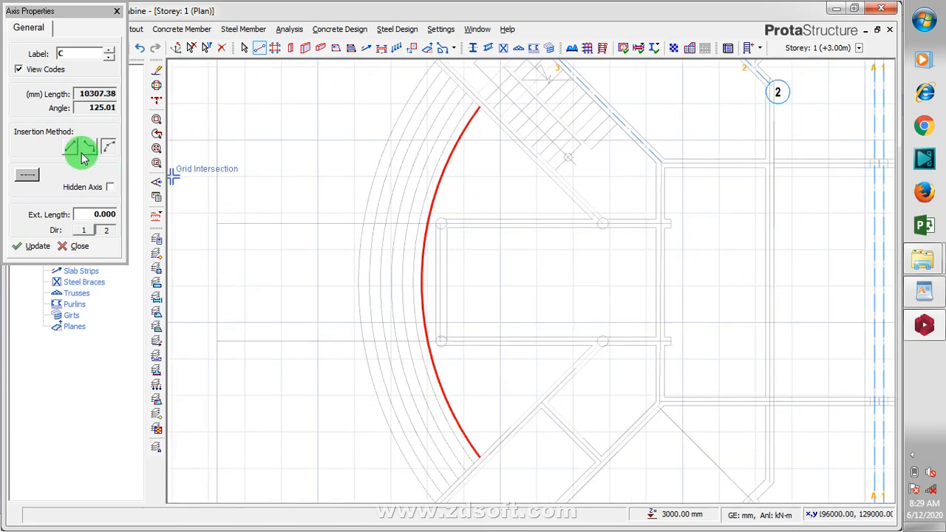
pyautogui.click(34, 181)
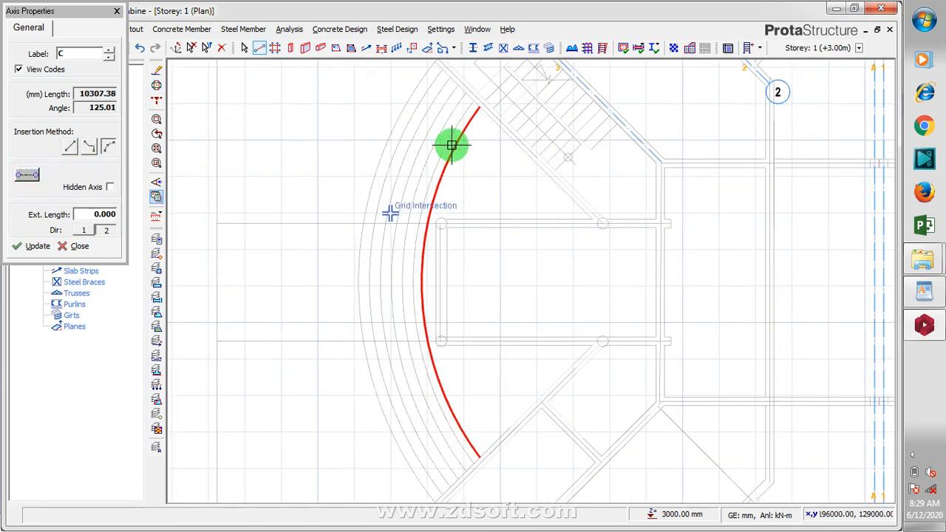
pyautogui.scroll(2, 431, 285)
pyautogui.click(441, 279)
pyautogui.scroll(-2, 448, 256)
pyautogui.scroll(1, 480, 122)
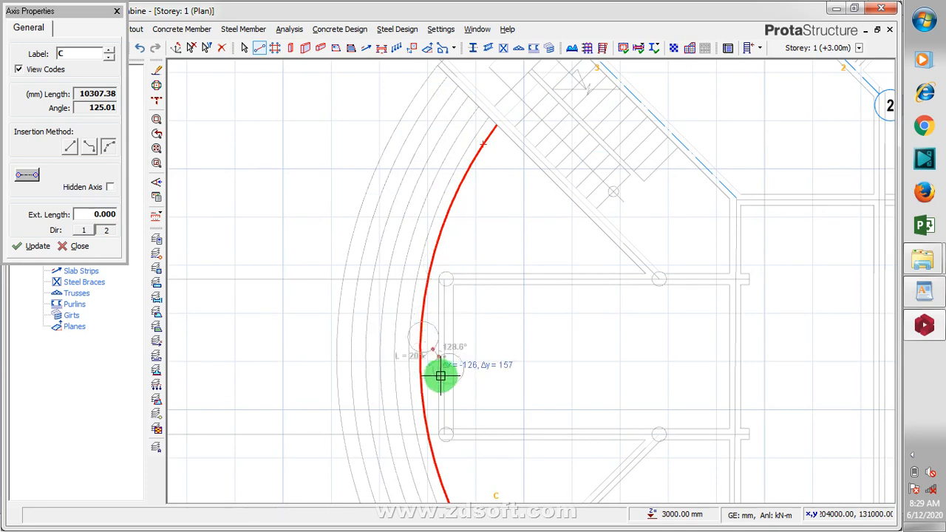
pyautogui.press('Escape')
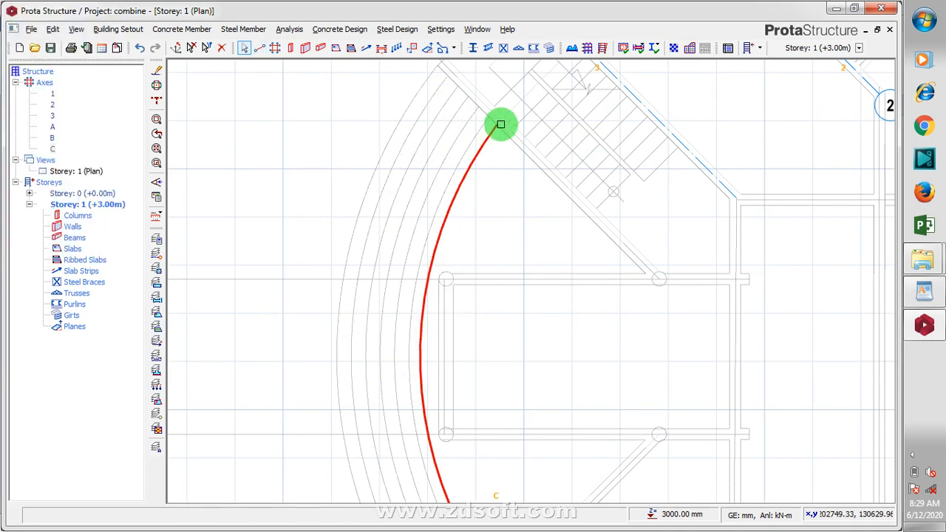
# - Draw a second curved axis without balloons, about 10674 mm long, along the next step arc outward, passing through its midpoint
pyautogui.click(260, 48)
pyautogui.click(110, 147)
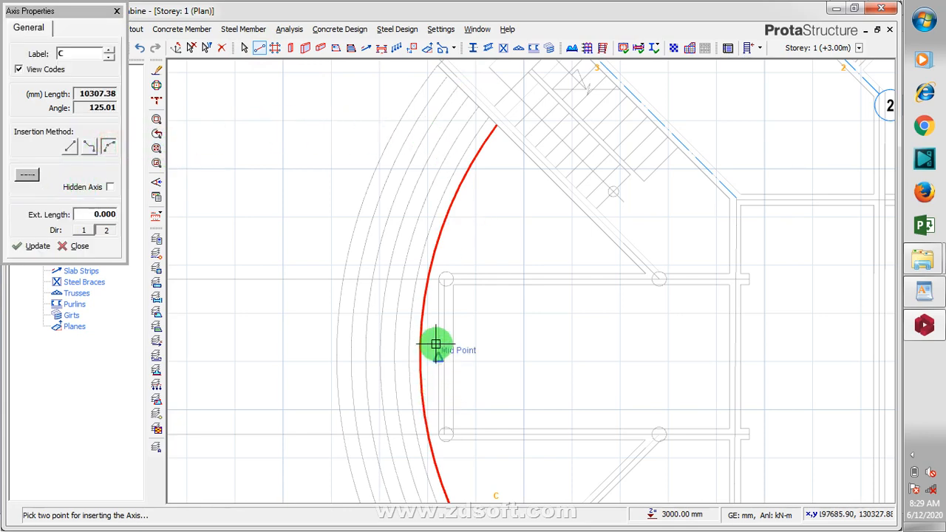
pyautogui.click(489, 116)
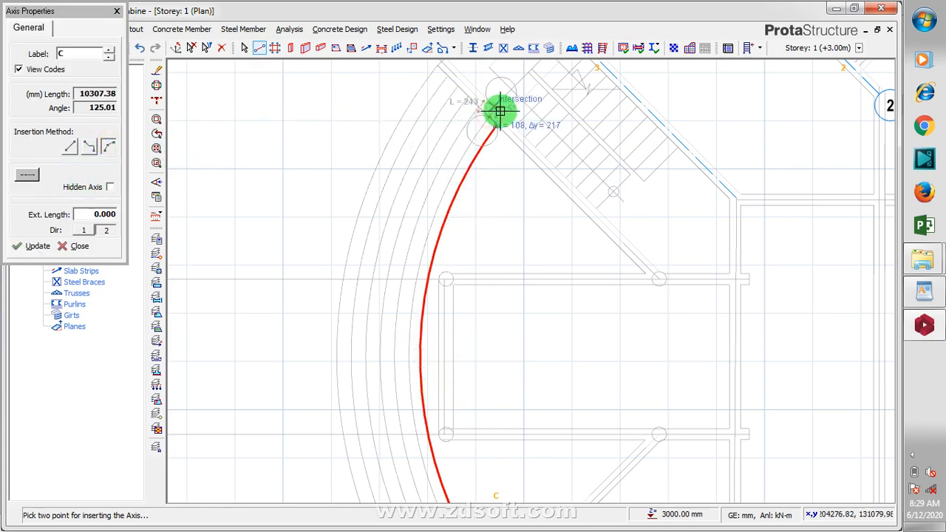
pyautogui.scroll(-2, 463, 386)
pyautogui.scroll(4, 486, 393)
pyautogui.scroll(2, 533, 376)
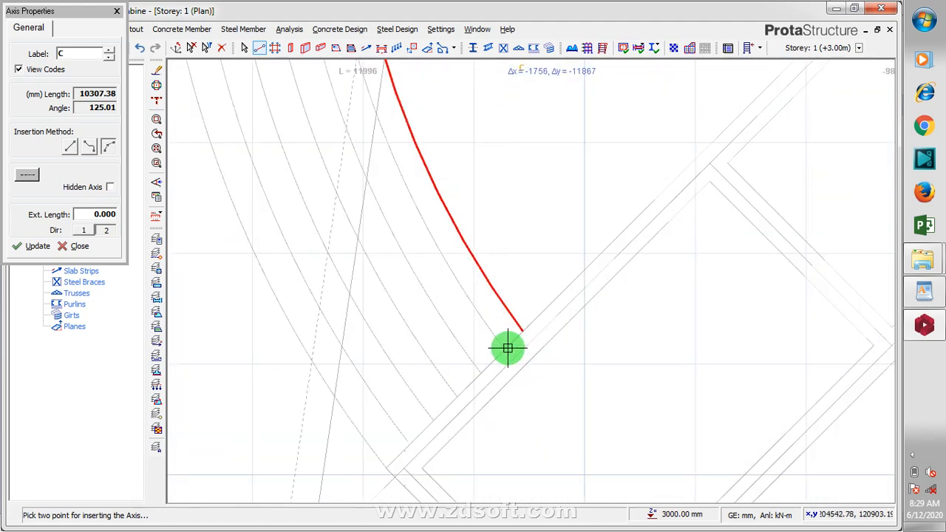
pyautogui.scroll(-3, 529, 332)
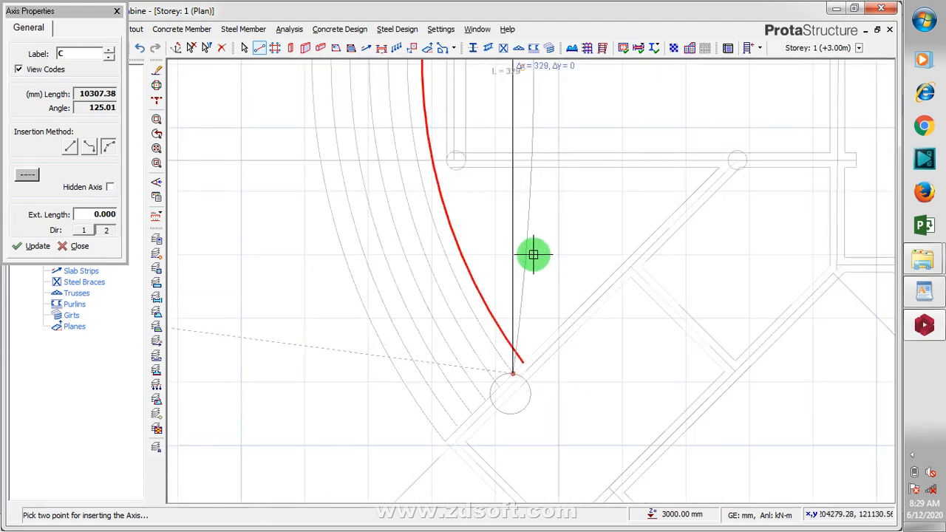
pyautogui.scroll(2, 422, 214)
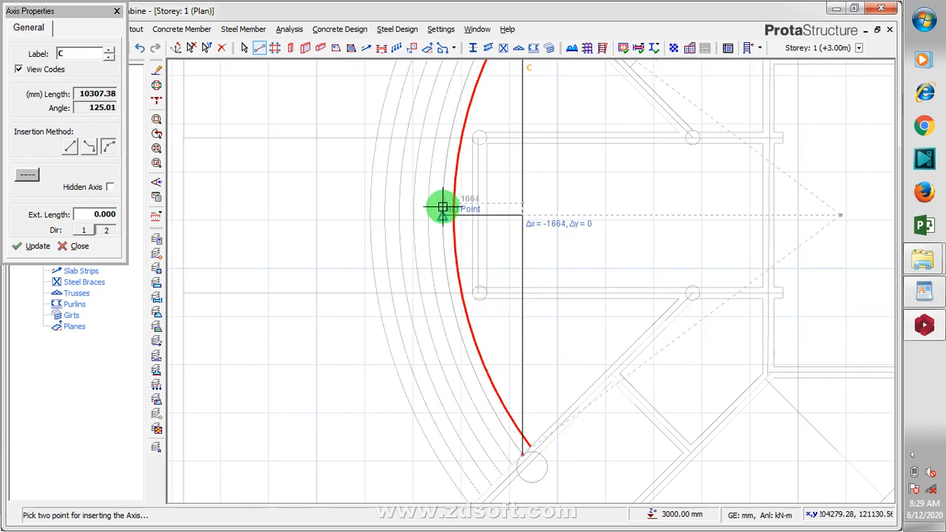
pyautogui.scroll(2, 436, 212)
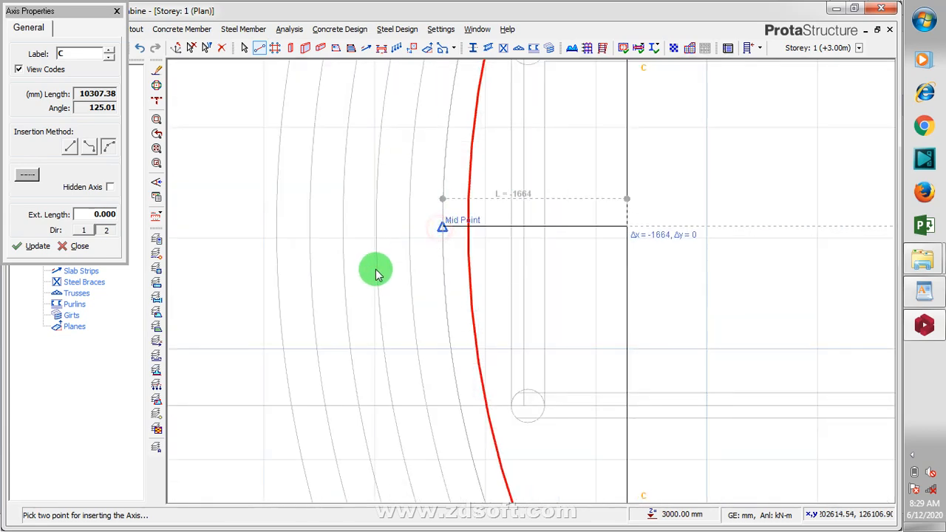
pyautogui.click(439, 257)
pyautogui.scroll(-2, 439, 256)
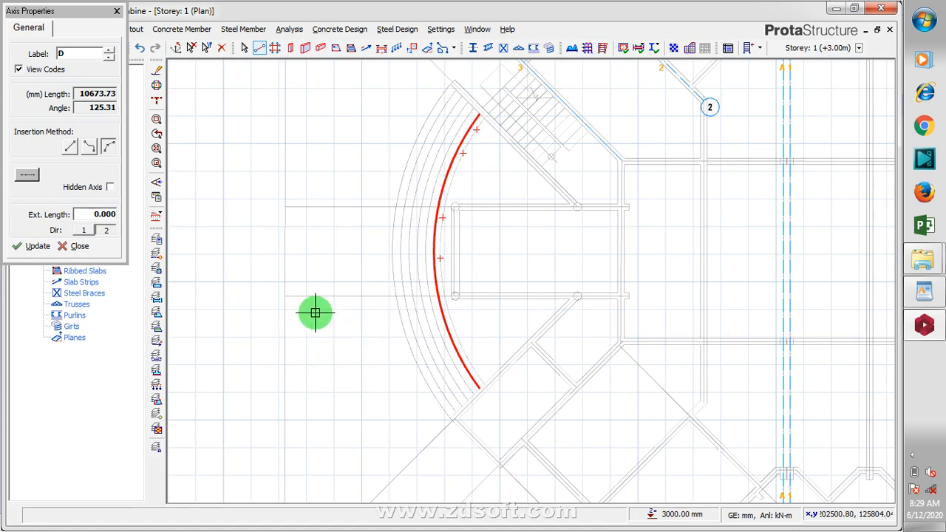
pyautogui.press('Escape')
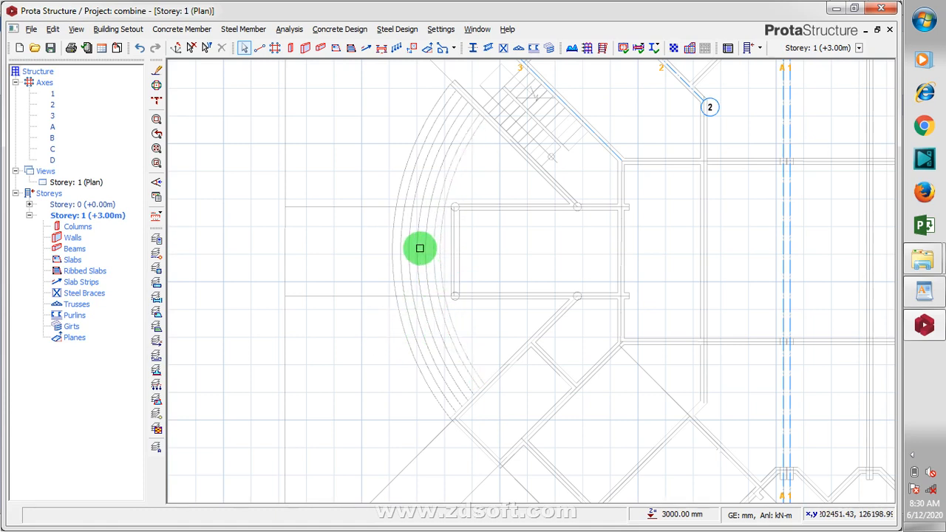
# - Set up a new axis with the curved insertion method and the label 1
pyautogui.click(443, 237)
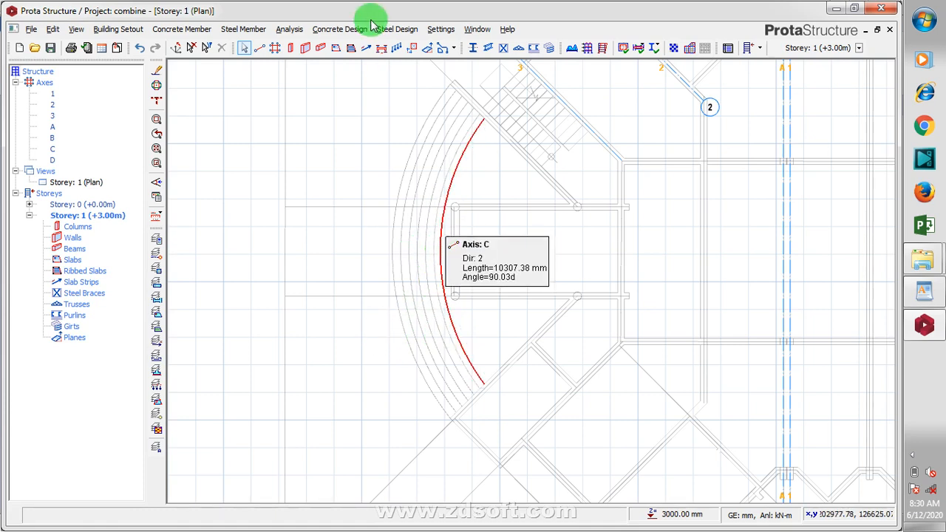
pyautogui.click(259, 47)
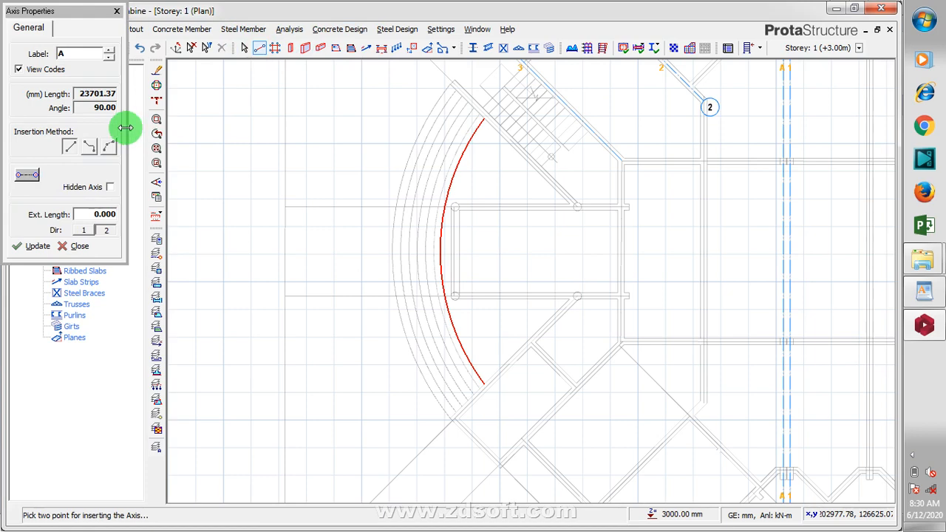
pyautogui.click(109, 146)
pyautogui.scroll(2, 492, 122)
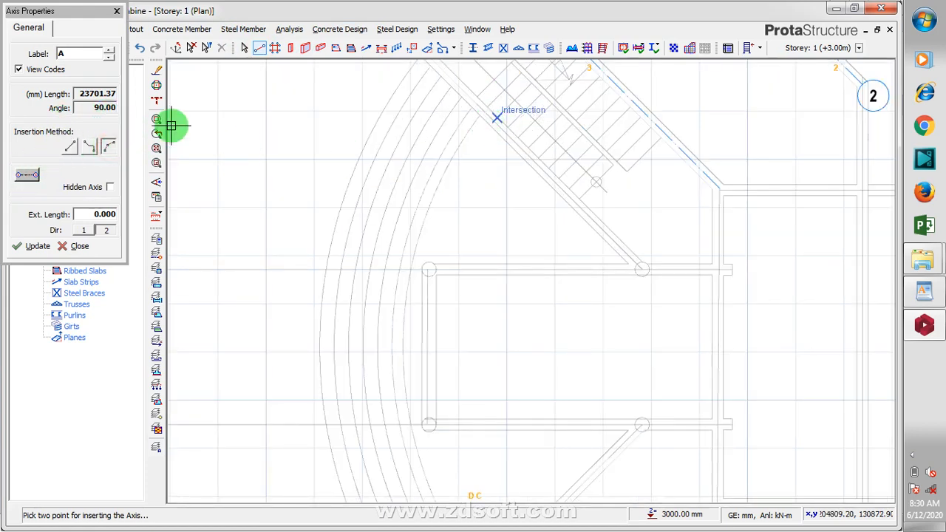
pyautogui.click(63, 56)
pyautogui.moveTo(72, 53); pyautogui.dragTo(61, 53)
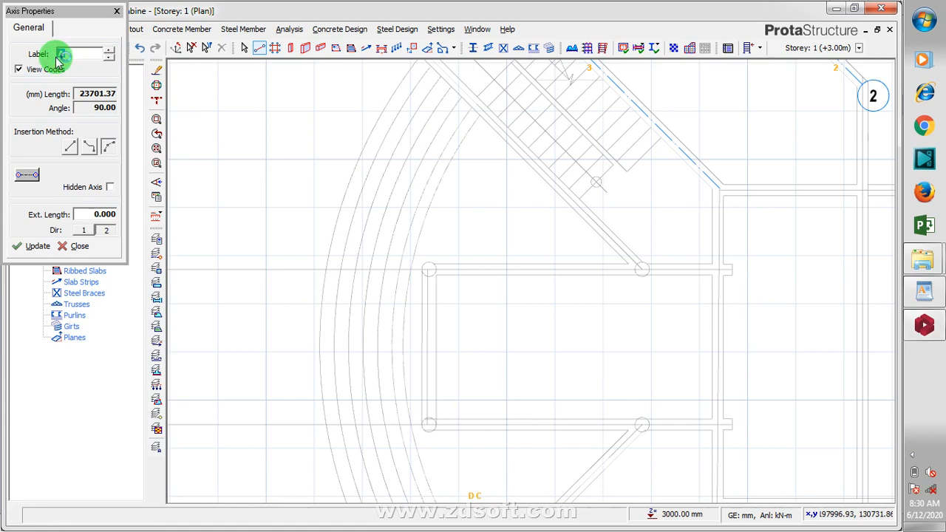
pyautogui.write('1')
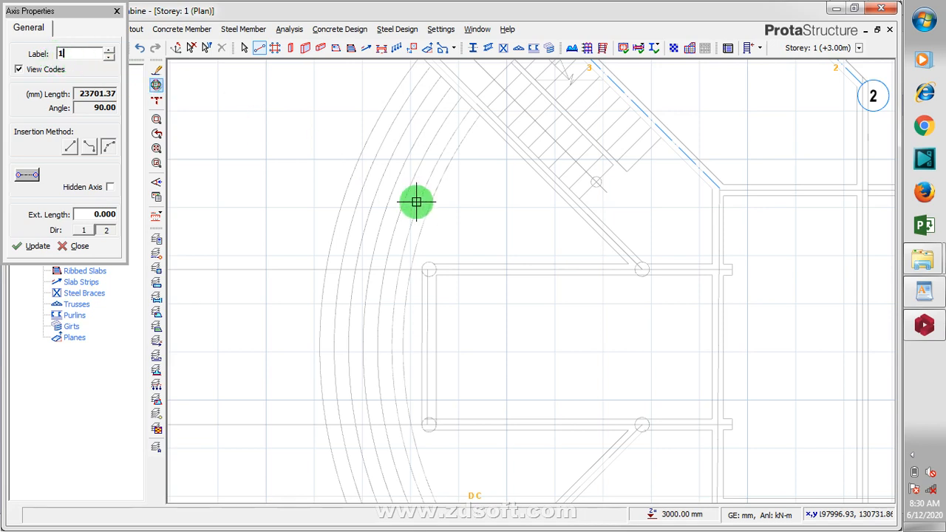
# - Draw a curved axis with balloons, about 11138 mm long, along the third step arc from the inside, between the diagonal walls and through its midpoint
pyautogui.click(479, 115)
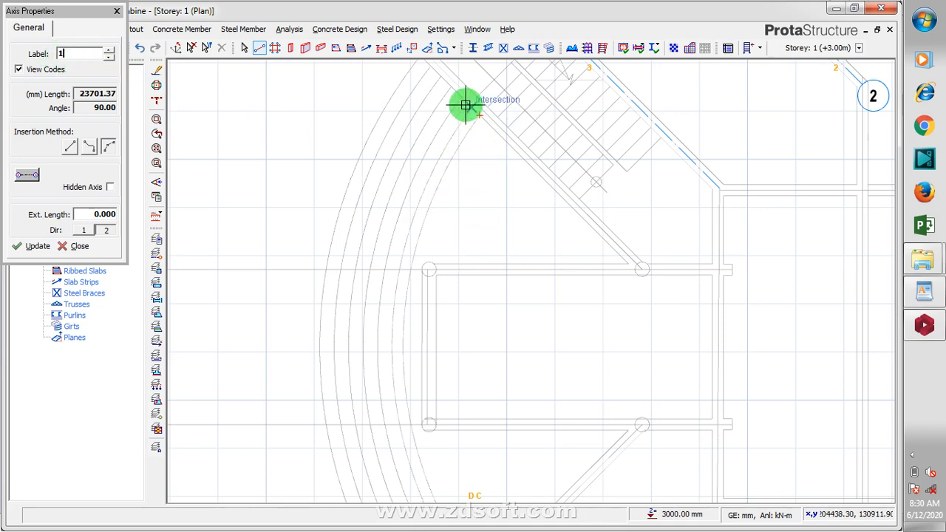
pyautogui.click(461, 93)
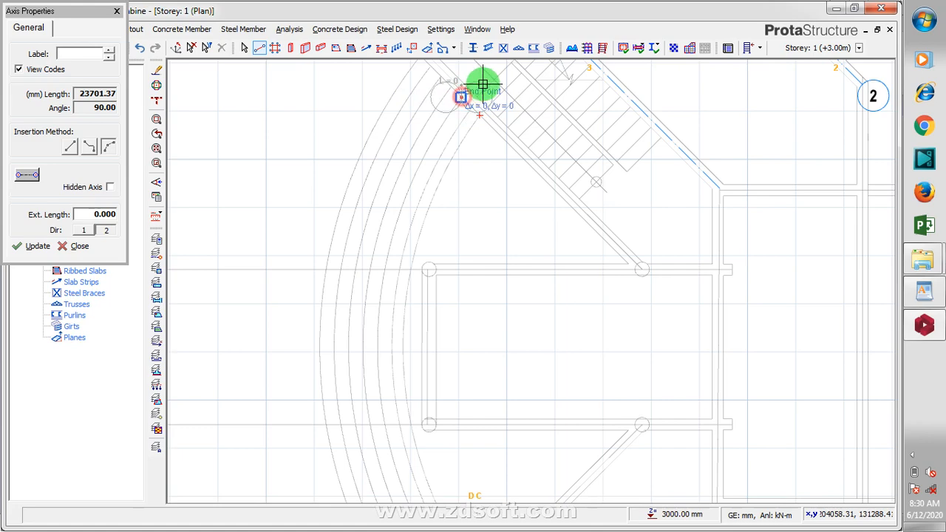
pyautogui.scroll(-3, 493, 80)
pyautogui.scroll(3, 496, 328)
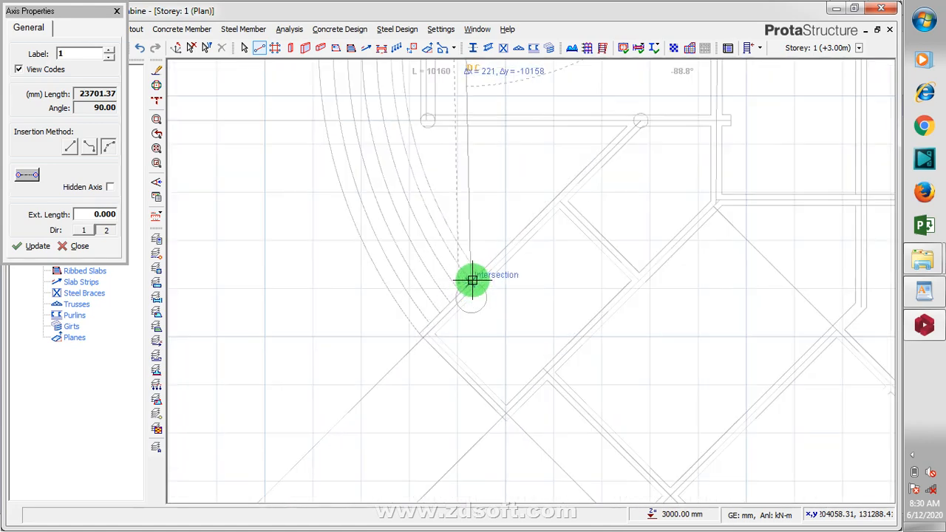
pyautogui.scroll(2, 474, 297)
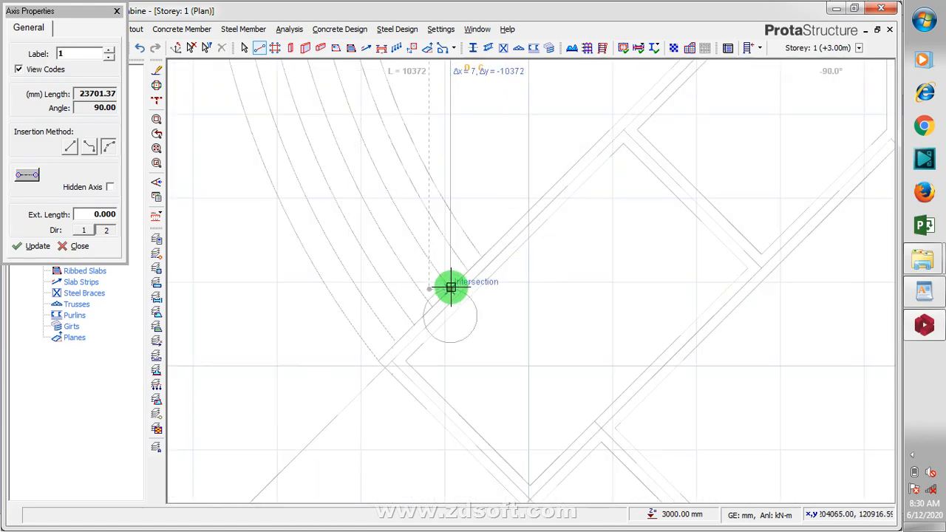
pyautogui.scroll(-4, 458, 381)
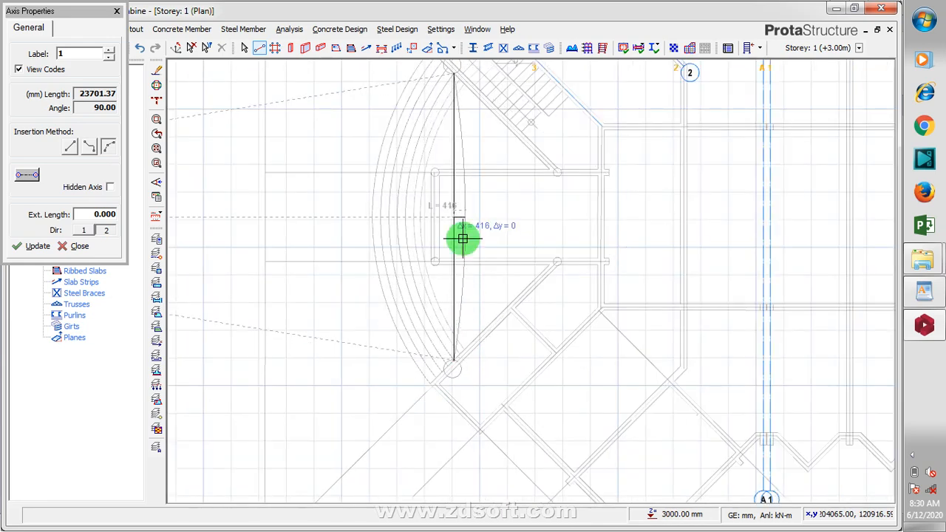
pyautogui.scroll(2, 413, 199)
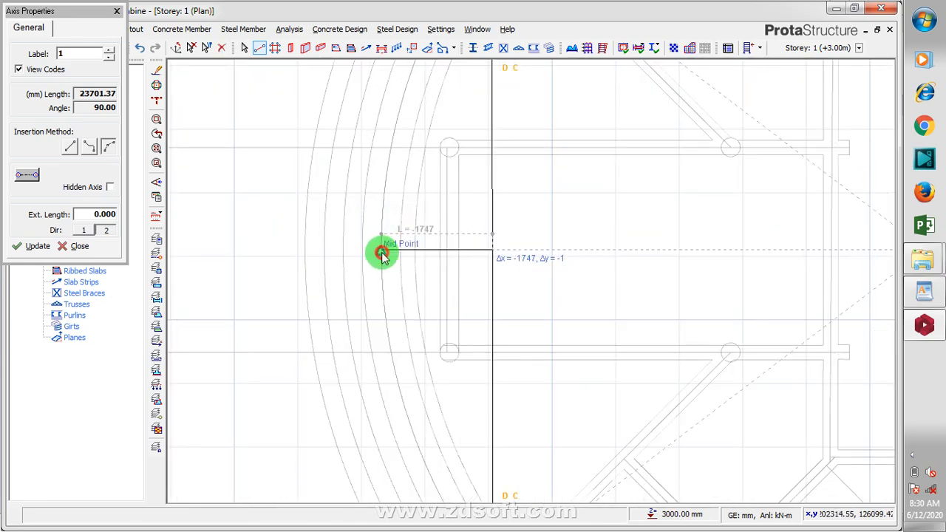
pyautogui.click(381, 253)
pyautogui.scroll(-2, 344, 253)
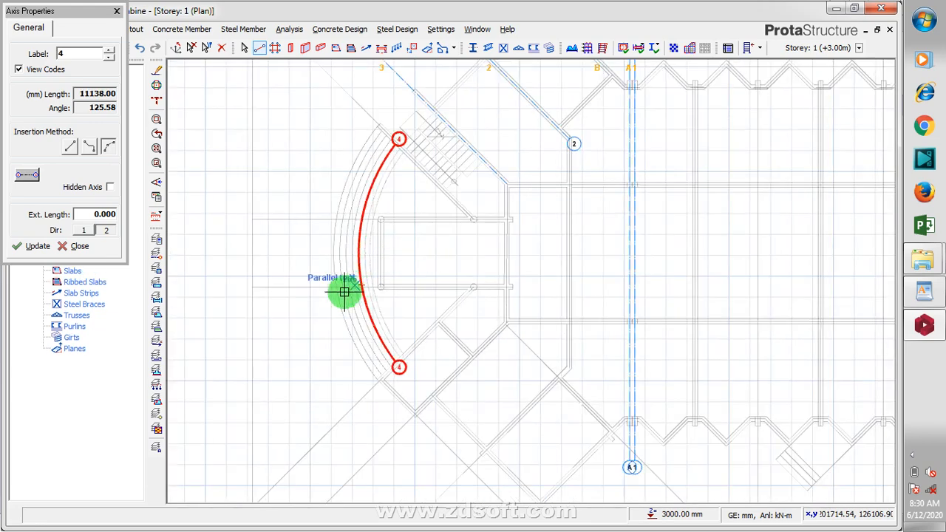
pyautogui.scroll(1, 341, 297)
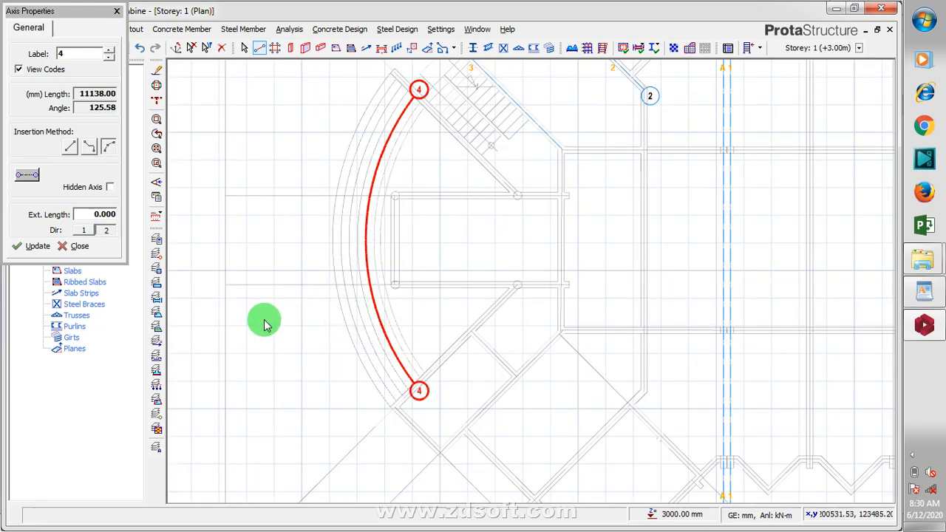
pyautogui.press('Escape')
pyautogui.scroll(-2, 281, 268)
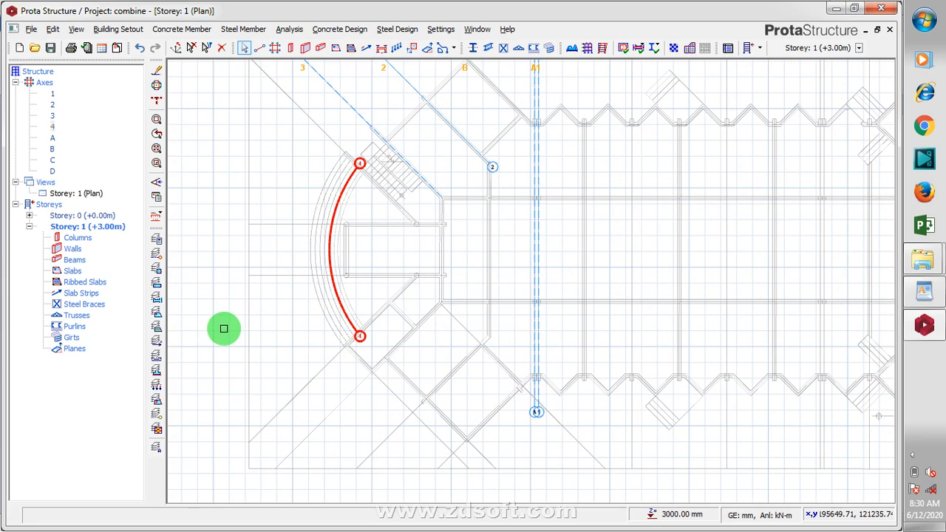
pyautogui.scroll(-2, 300, 348)
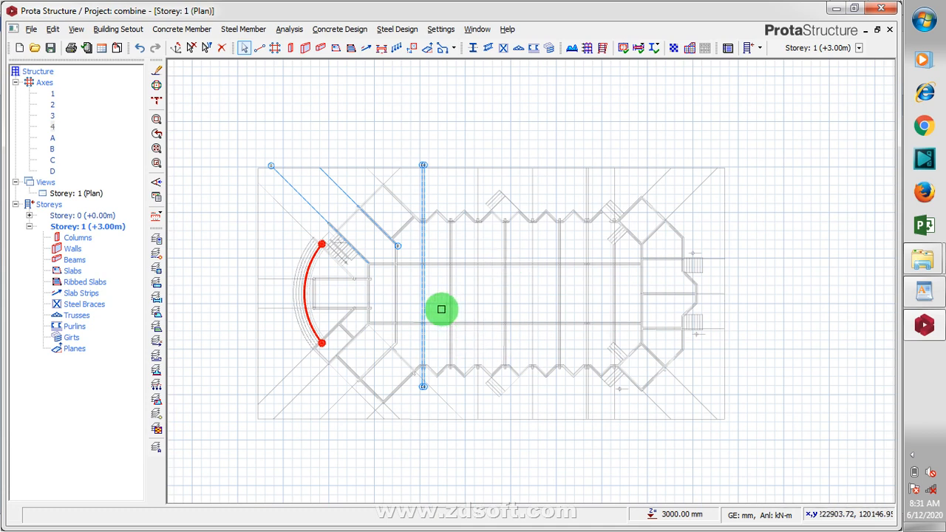
pyautogui.click(911, 455)
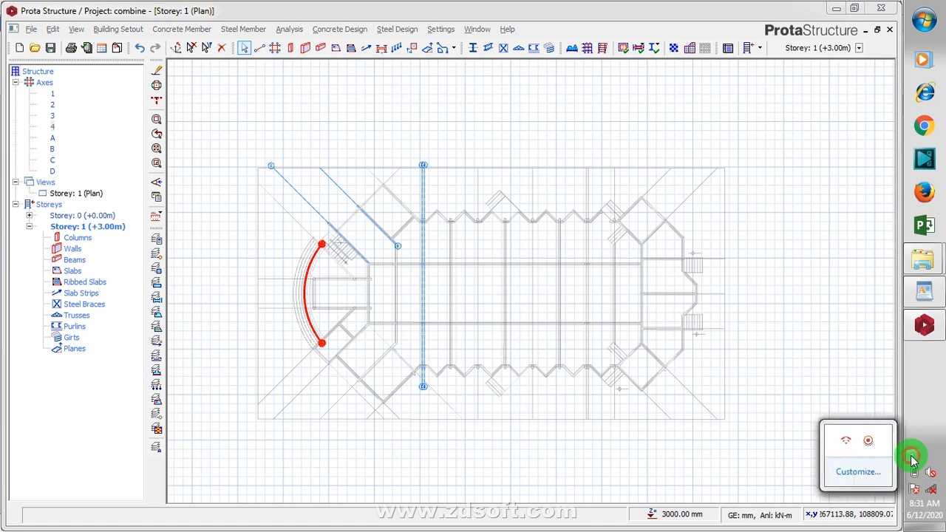